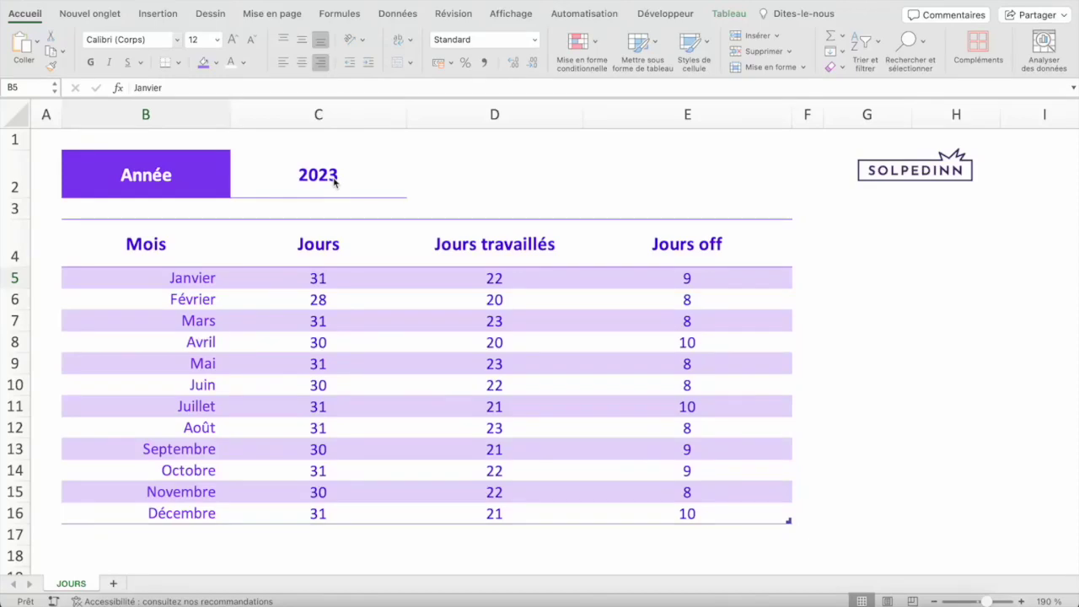
Enter 2024 as the year, then review the month names and Janvier's Jours off formula.
left_click(297, 162)
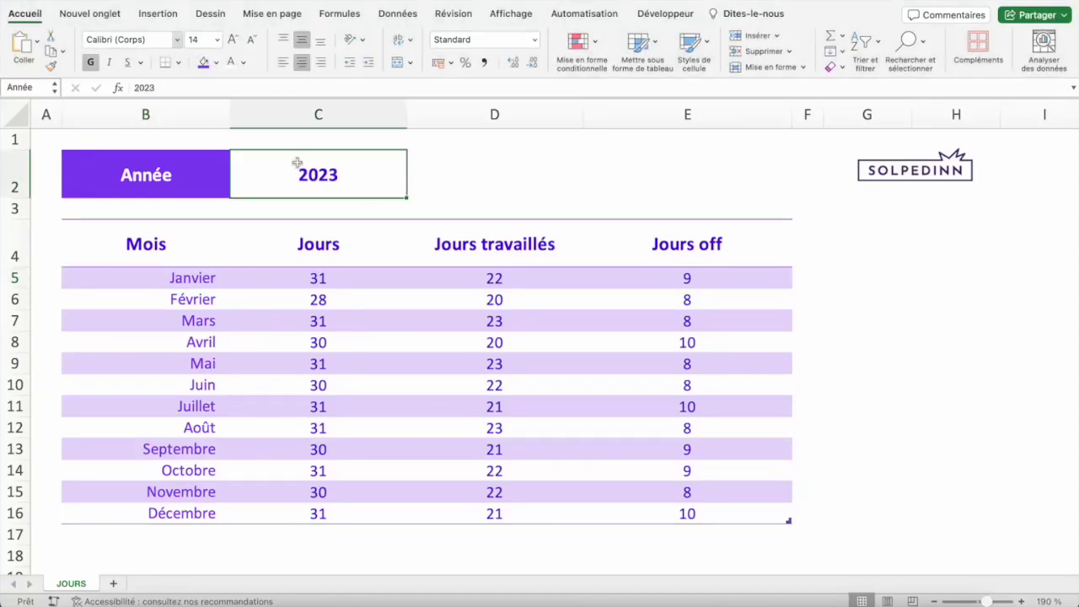
type("2024")
key("Return")
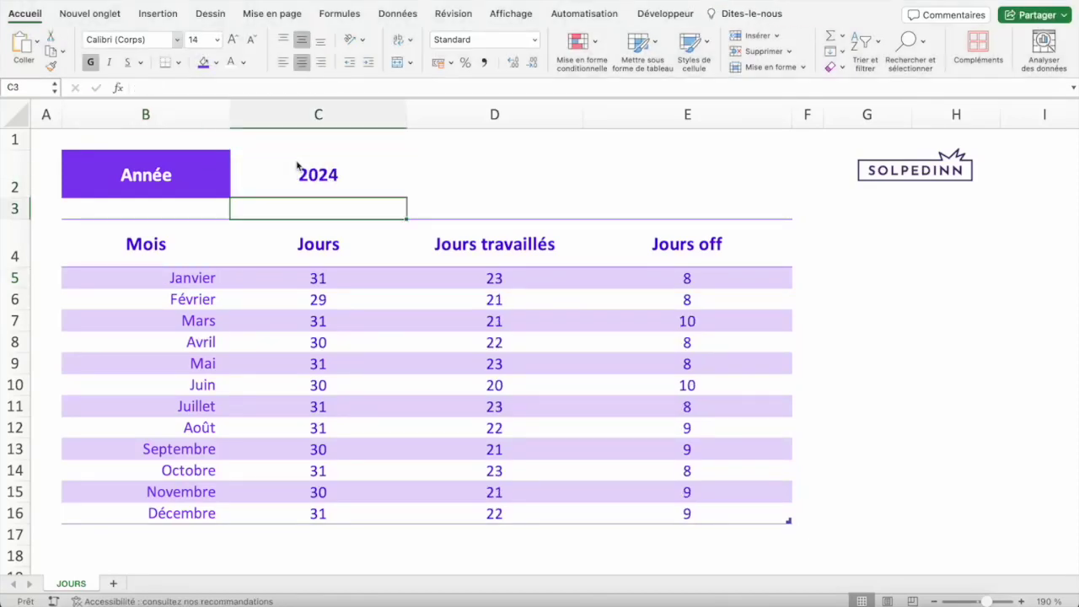
left_click(297, 165)
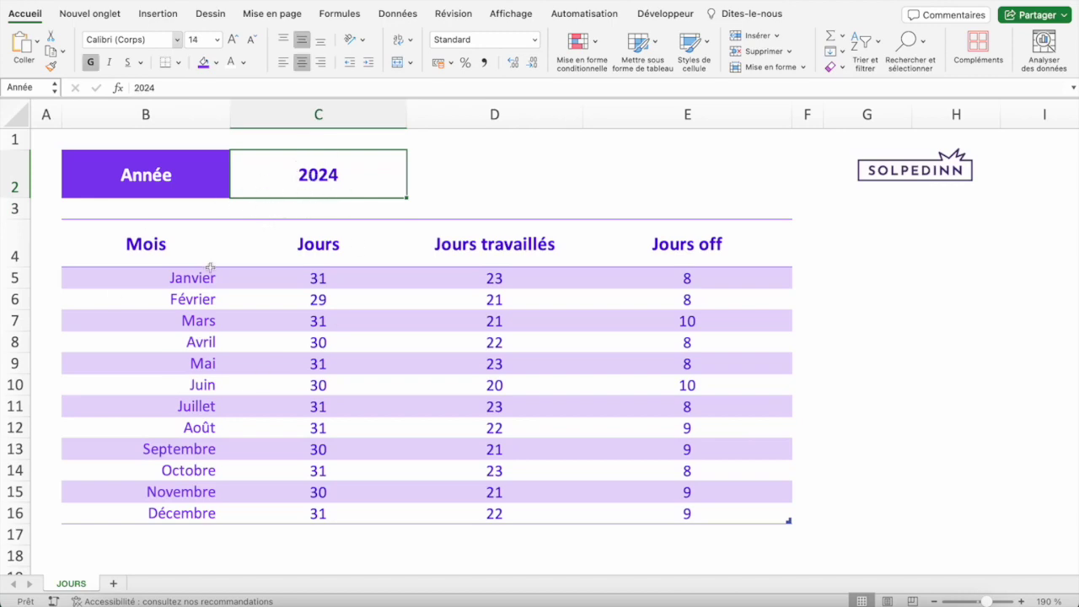
left_click_drag(173, 284, 181, 513)
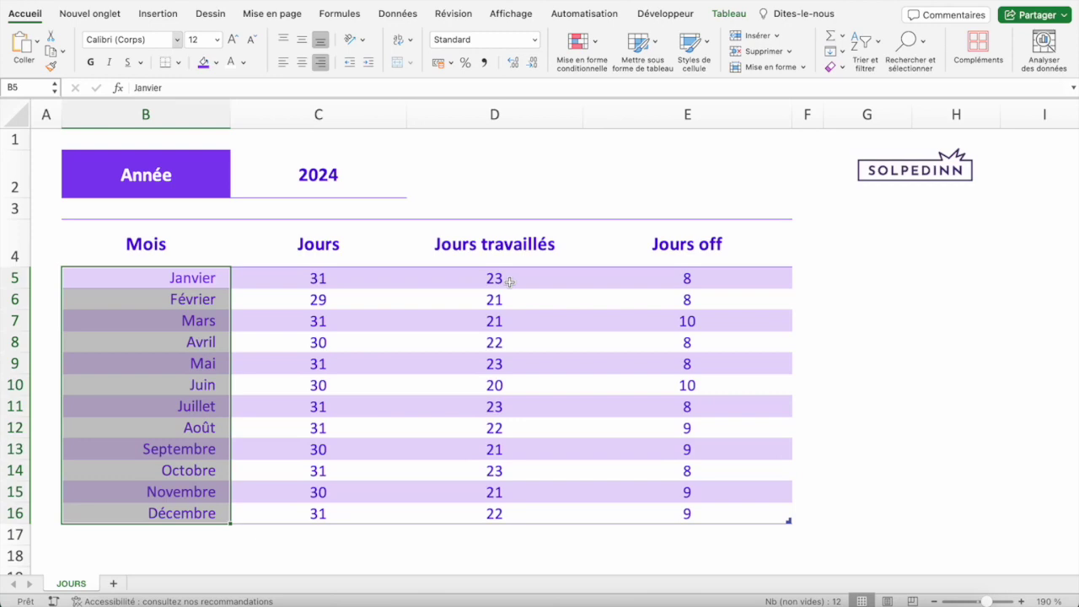
left_click(700, 277)
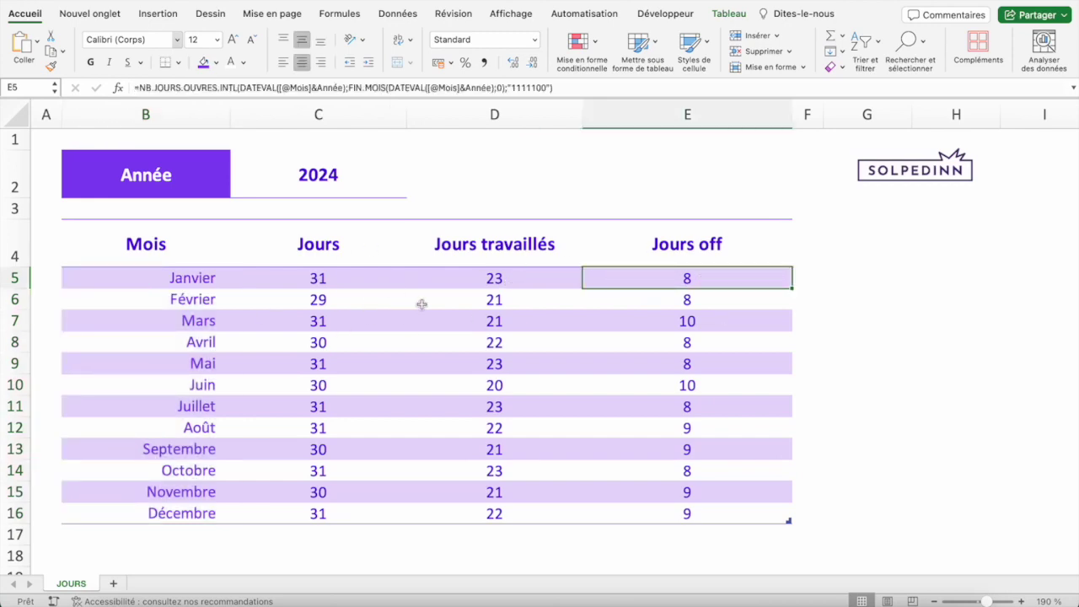
Change the year to 2023 and back to 2024 to watch the table recalculate.
left_click(331, 191)
type("2023")
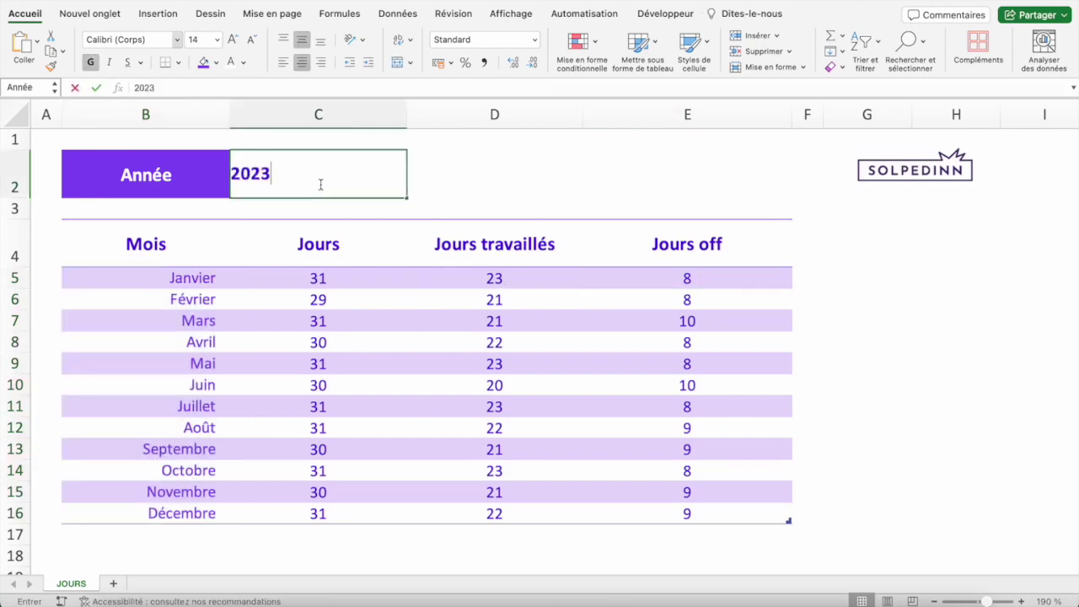
key("Return")
left_click(315, 173)
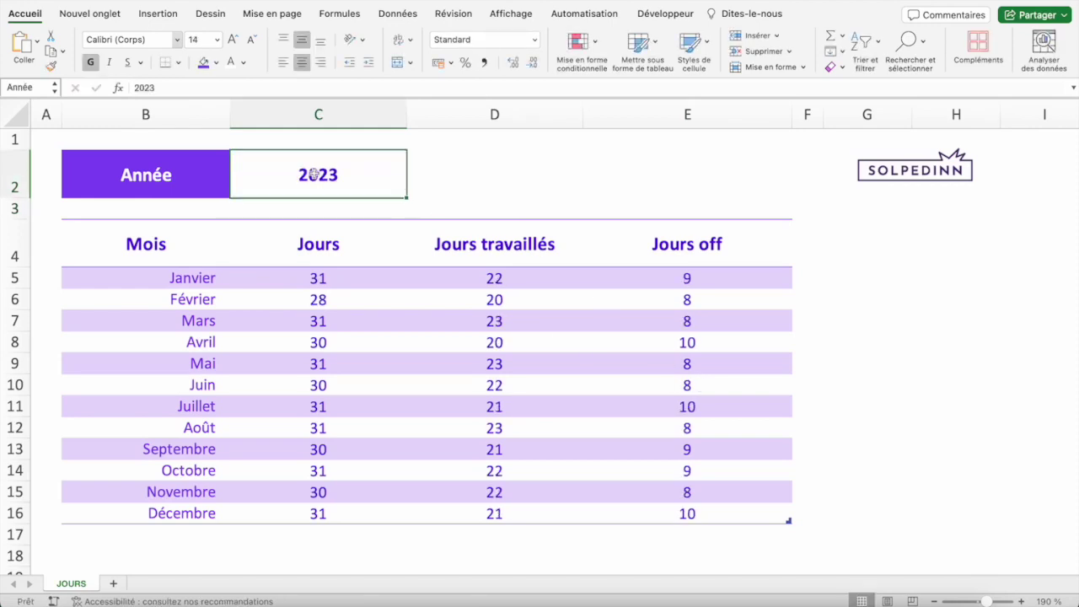
type("2024")
key("Return")
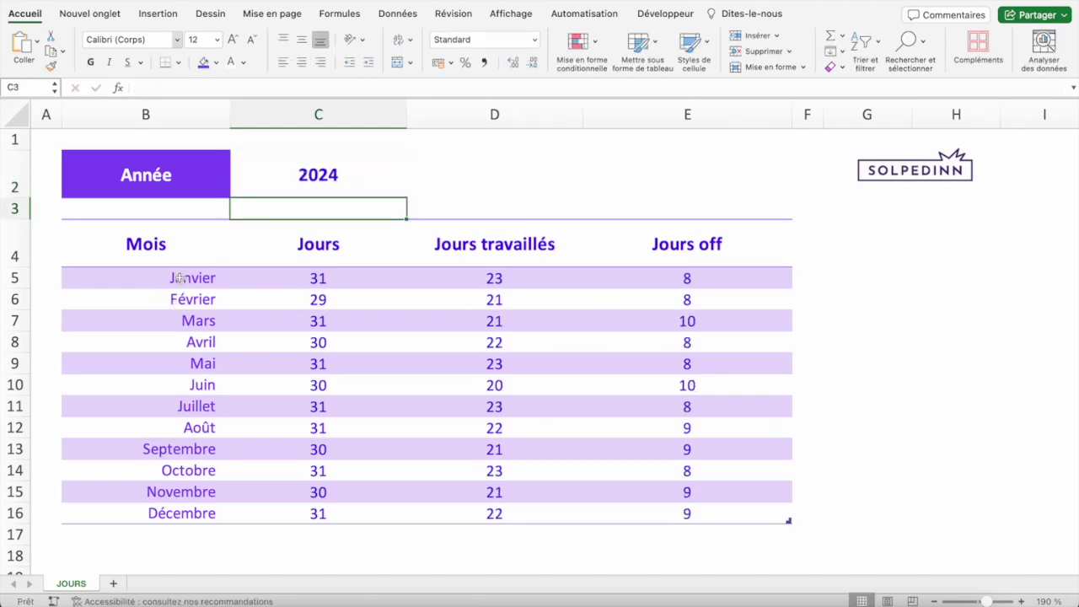
left_click(179, 276)
key("ctrl+shift+Down")
left_click(319, 174)
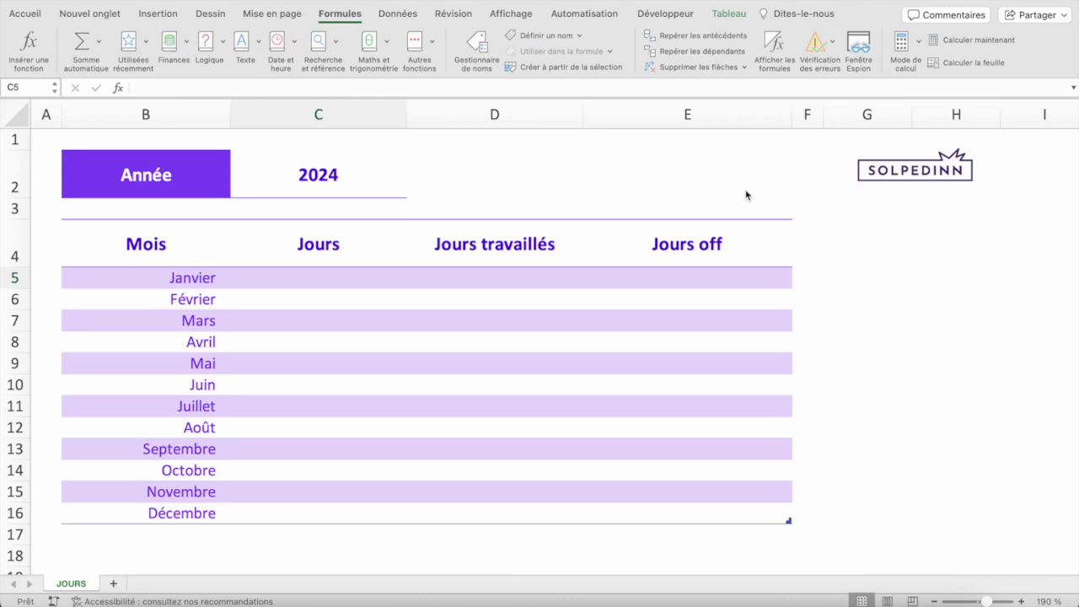
Return to the workbook with the year cell C2 (2024) selected.
left_click(342, 174)
left_click(341, 174)
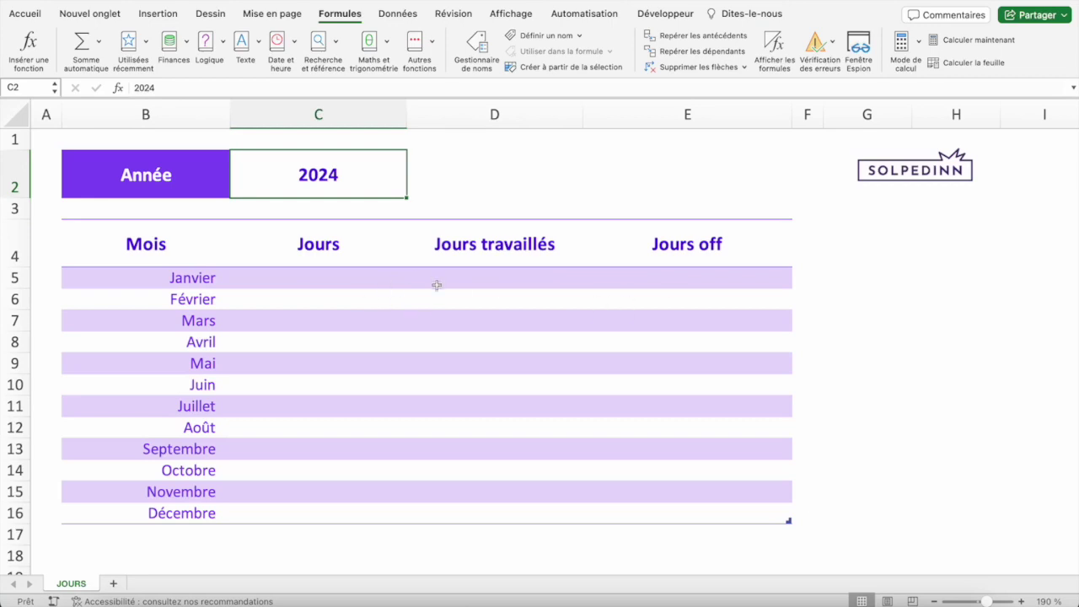
Name the year cell C2 'Année' through the Name Box.
left_click(307, 280)
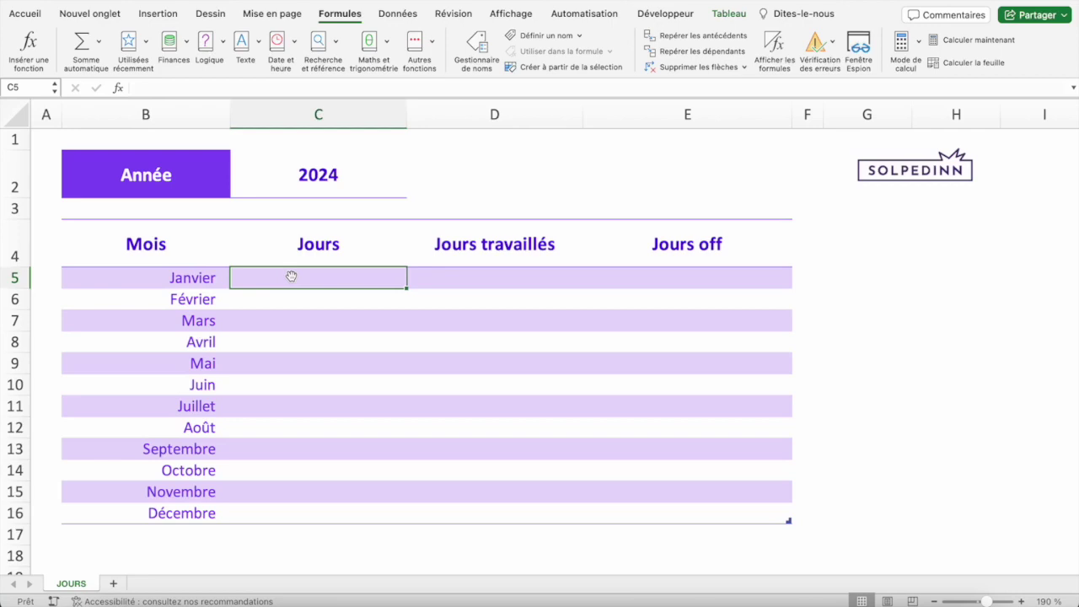
left_click(305, 171)
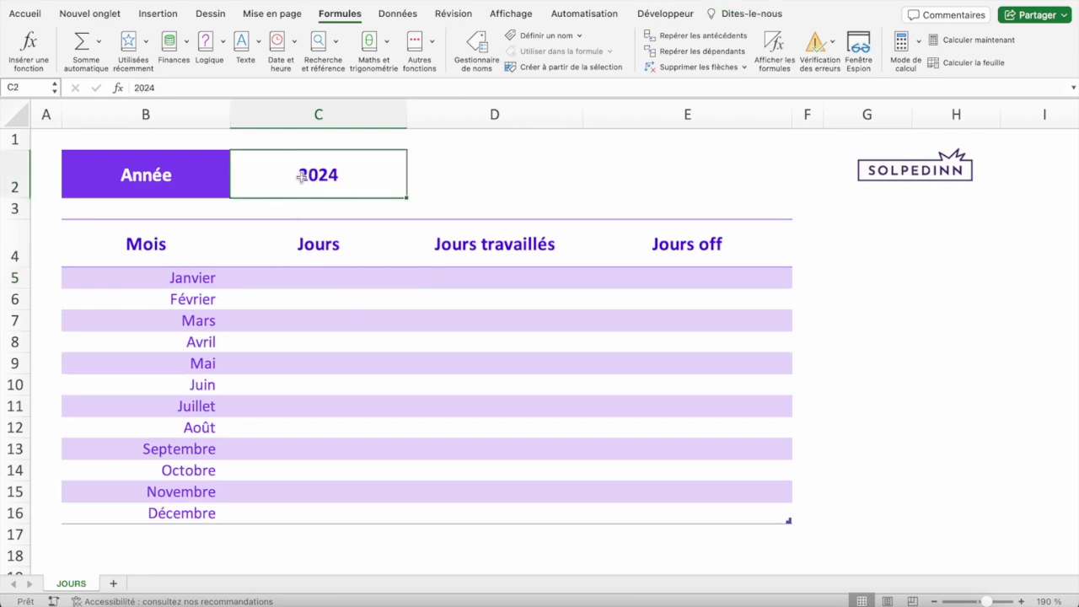
left_click(295, 276)
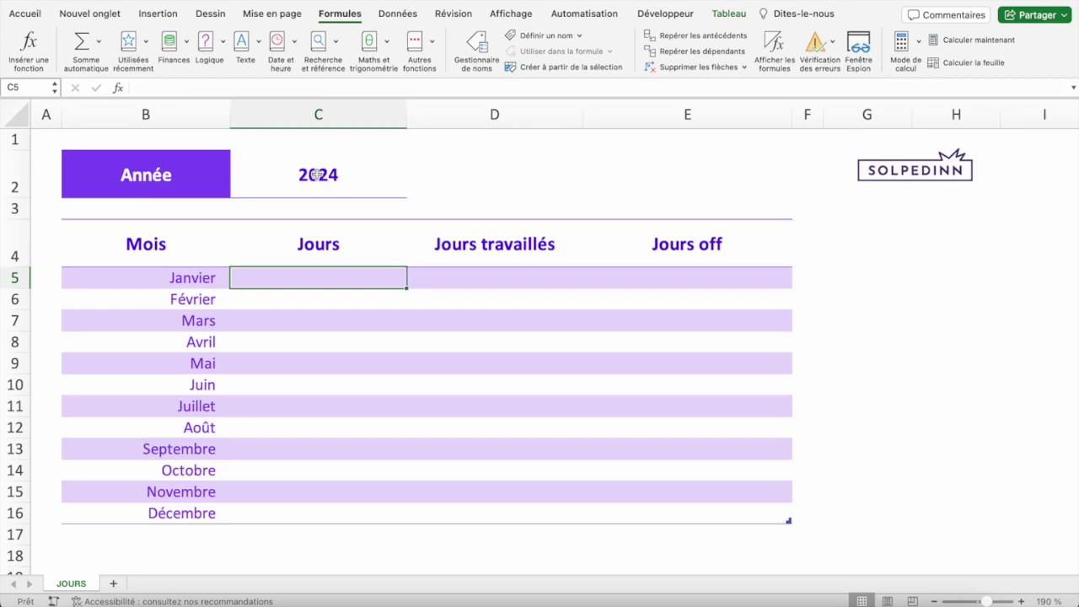
left_click(316, 174)
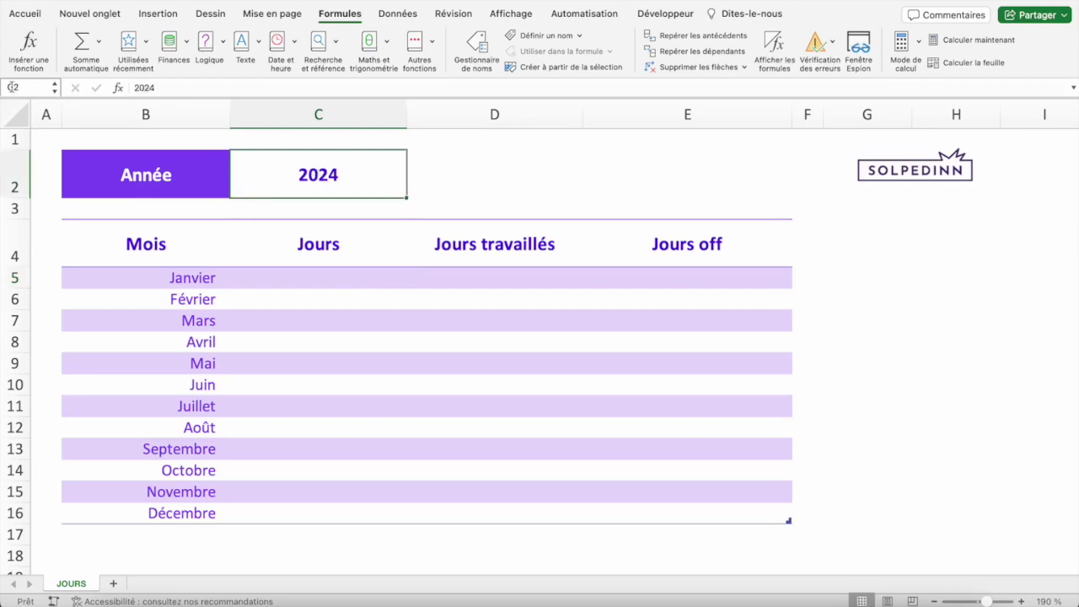
left_click(25, 88)
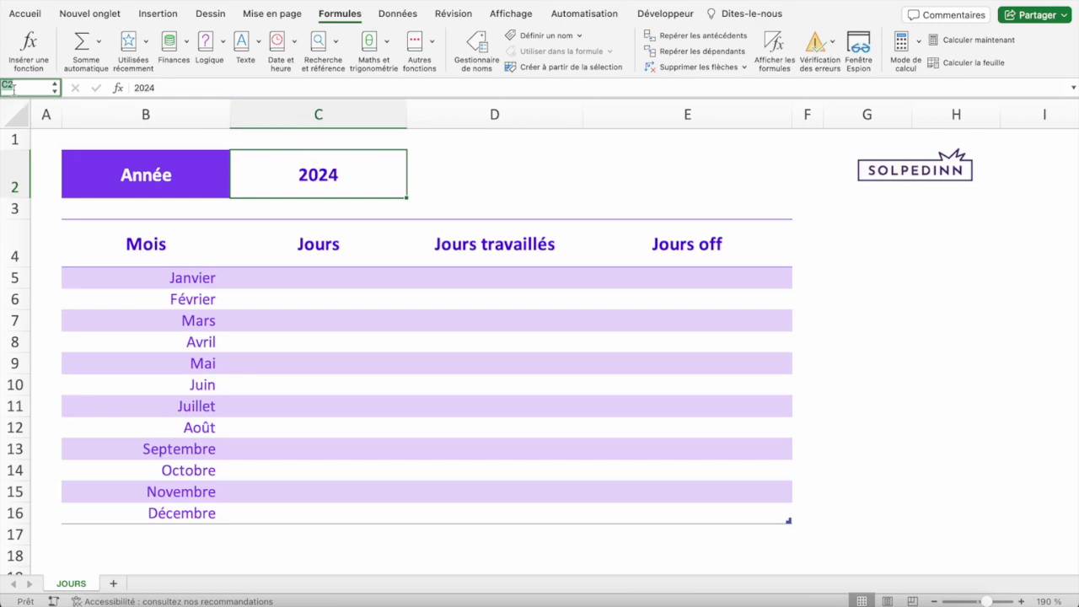
type("Ann")
type("ée")
key("Return")
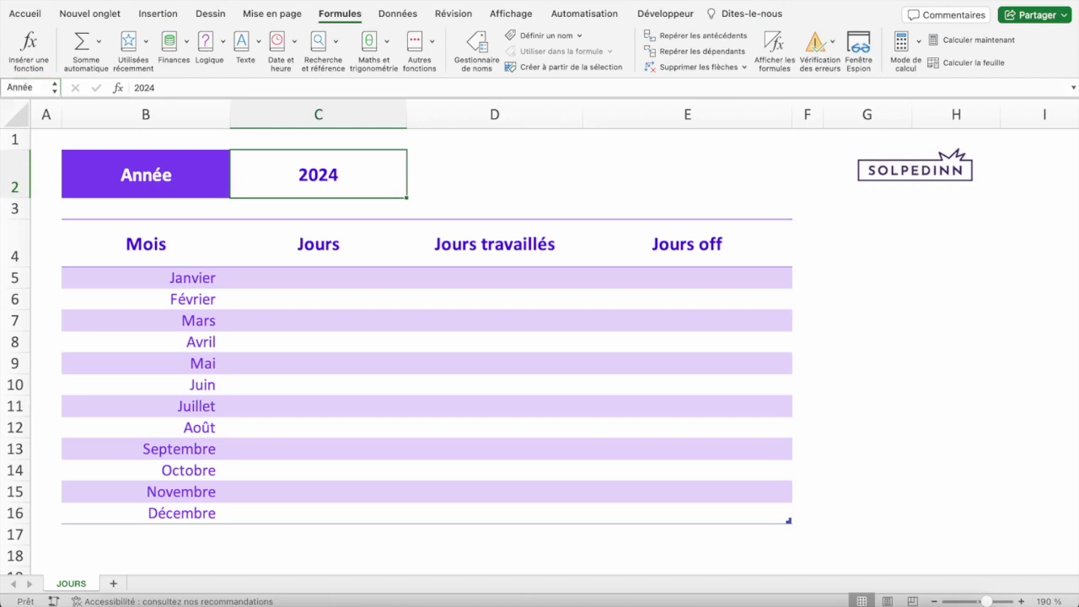
left_click(494, 174)
left_click(494, 278)
left_click(318, 277)
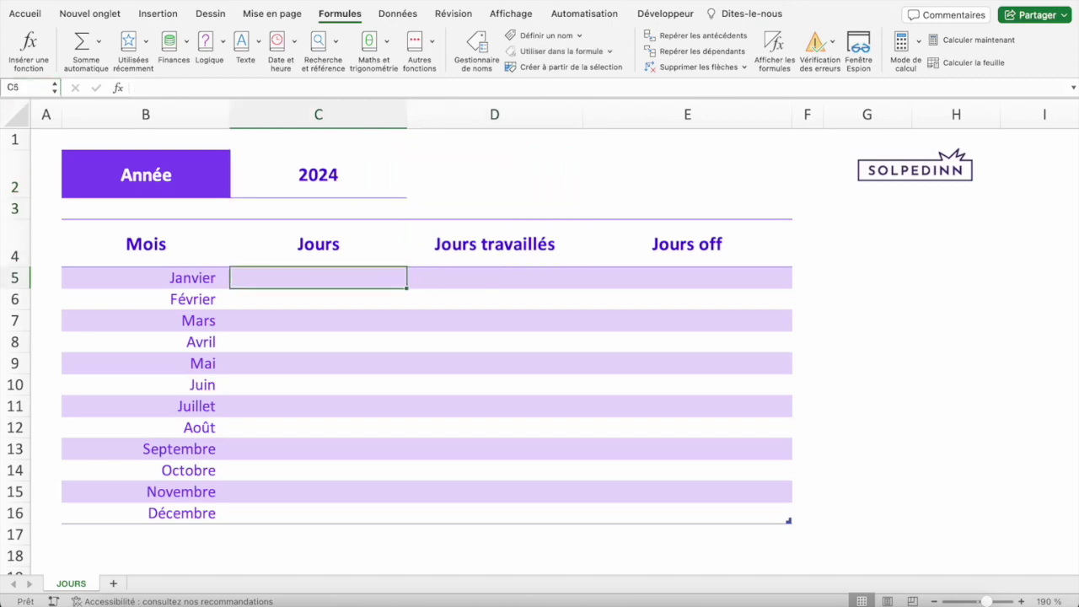
Test =Année in the Jours column, then clear C5:C16.
type("=ann")
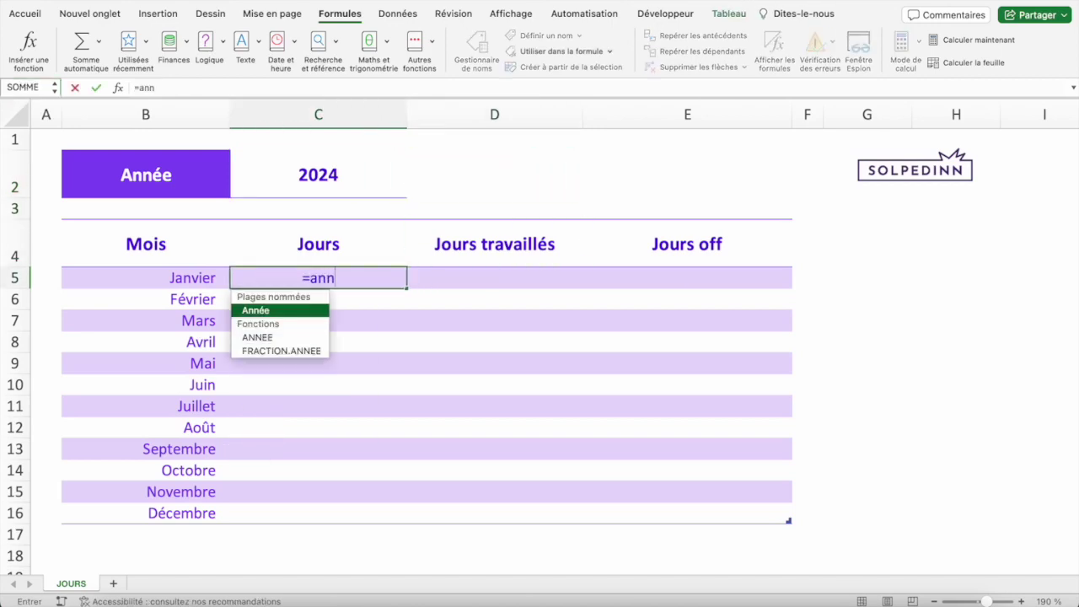
key("Tab")
key("Return")
key("Up")
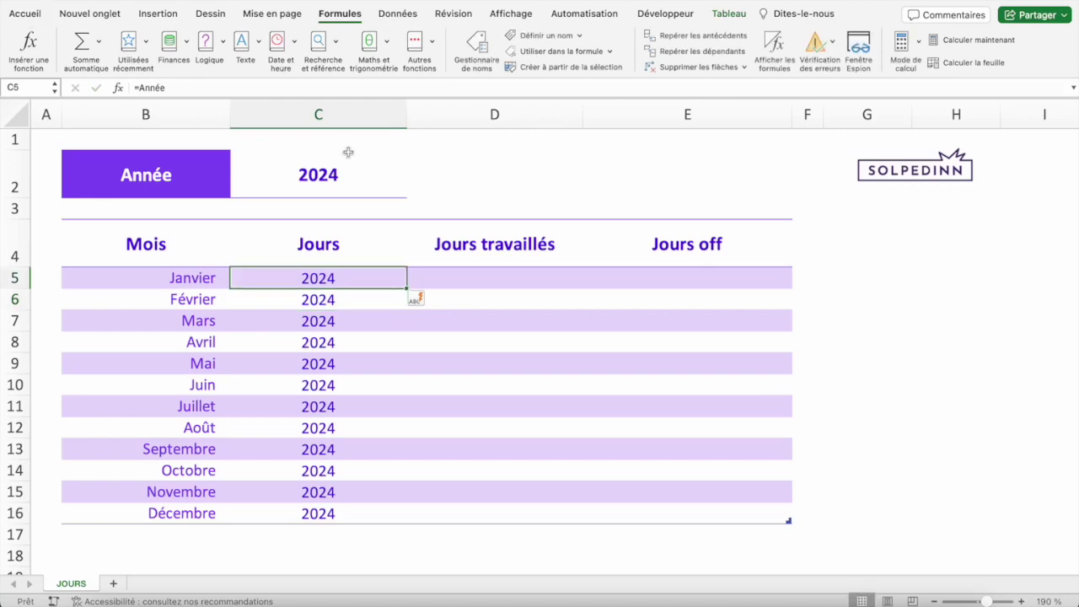
left_click_drag(320, 280, 321, 522)
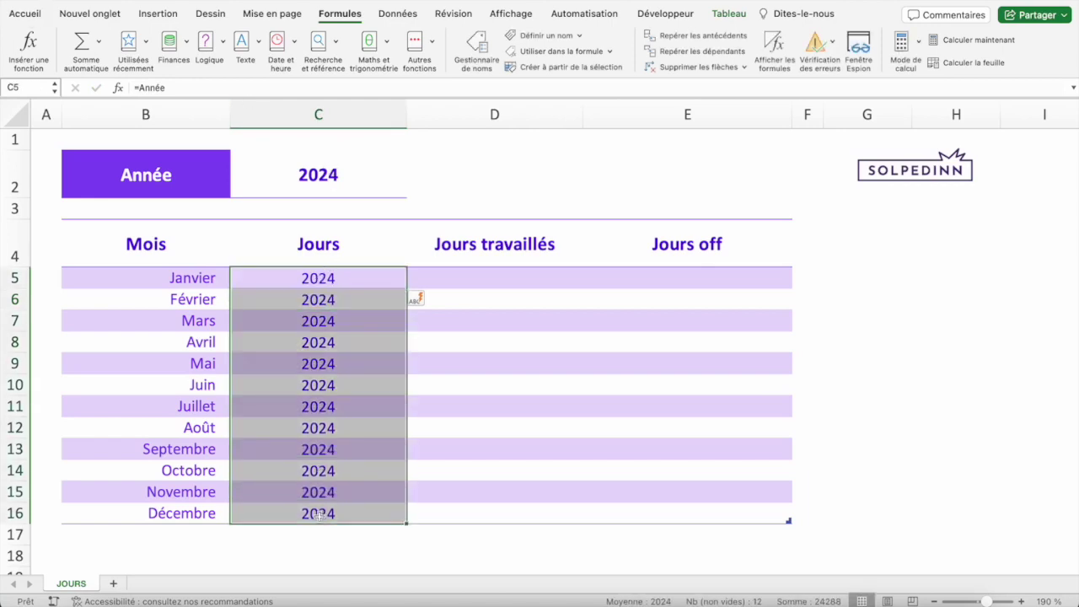
key("BackSpace")
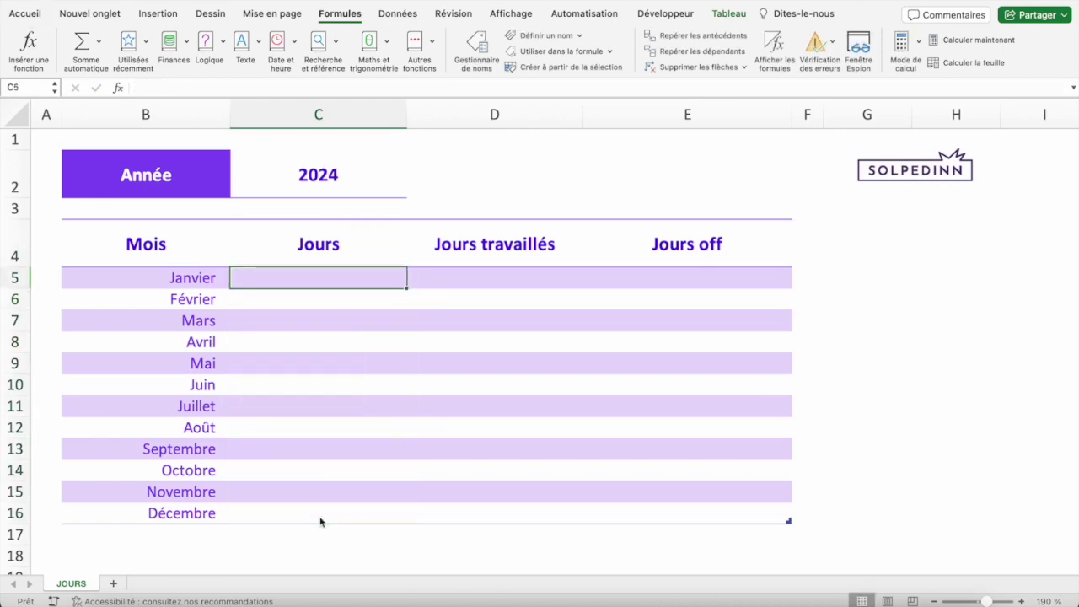
type("=date")
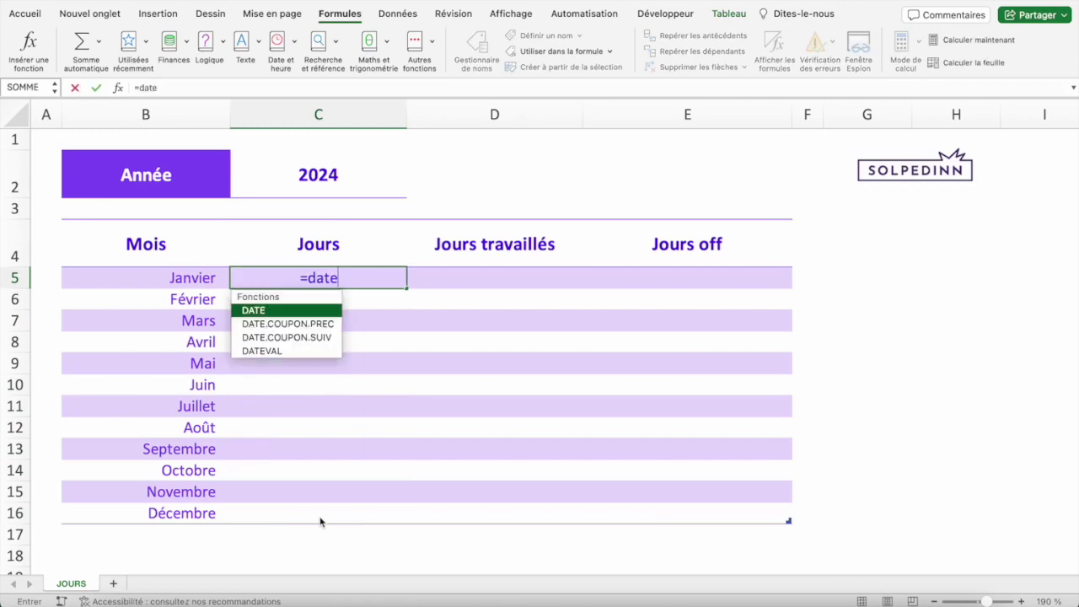
key("Down")
key("Down")
key("Down")
key("Tab")
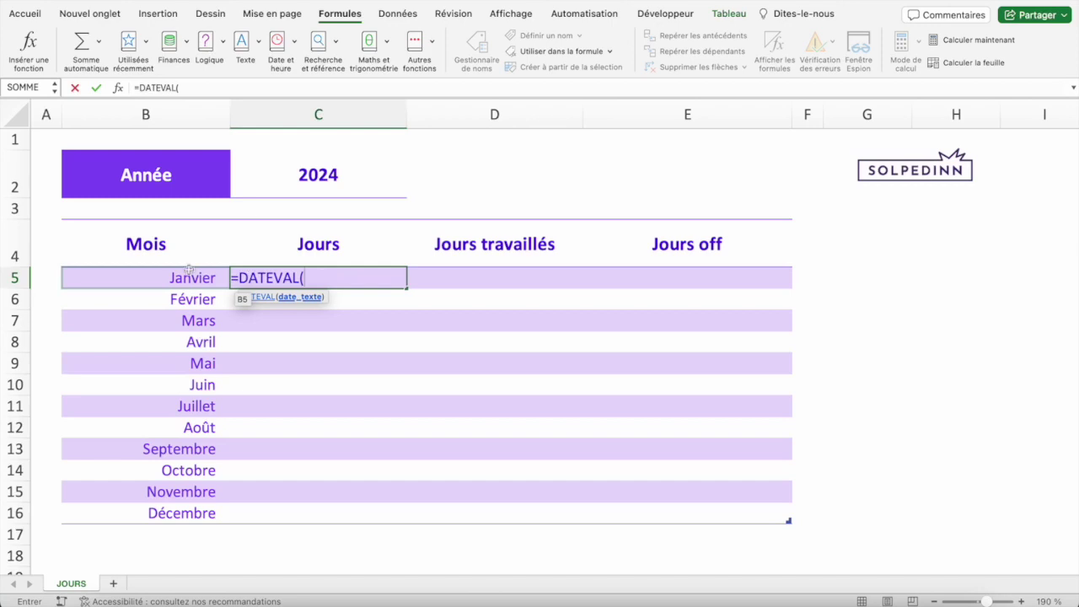
left_click(180, 280)
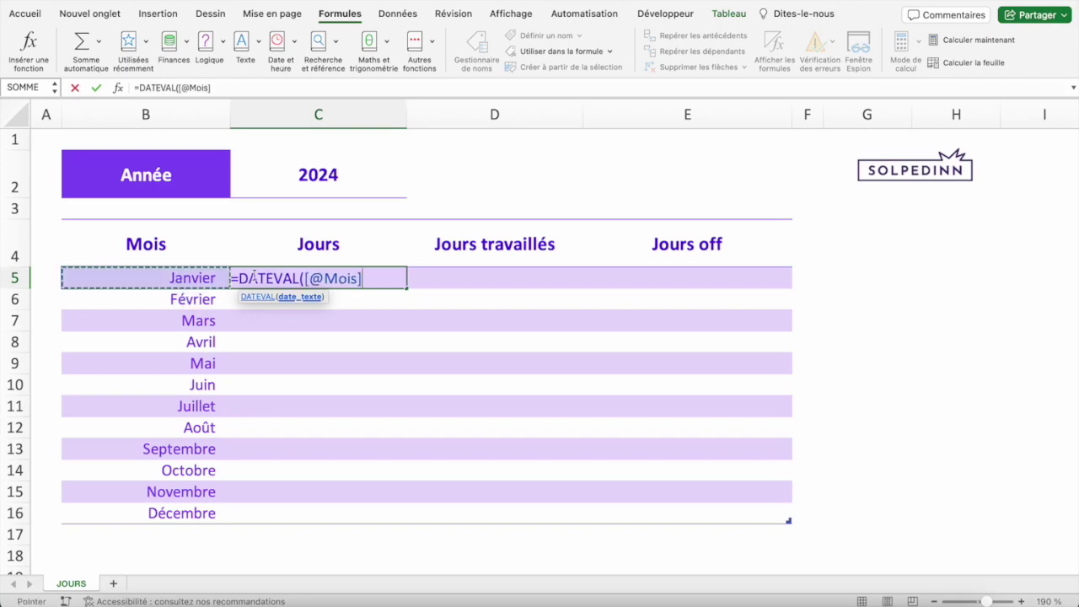
type("&")
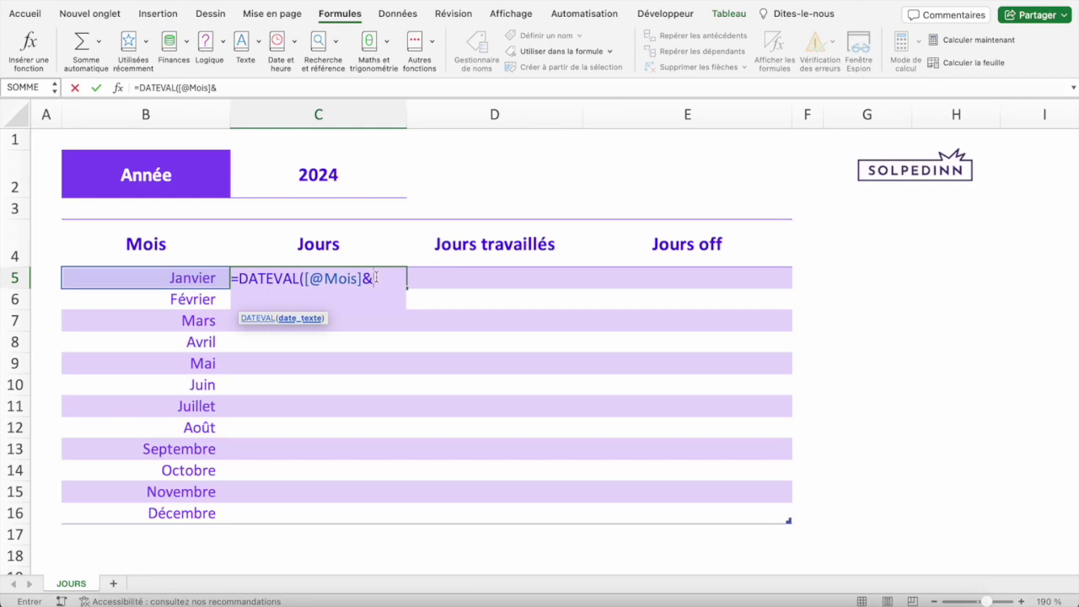
left_click(313, 173)
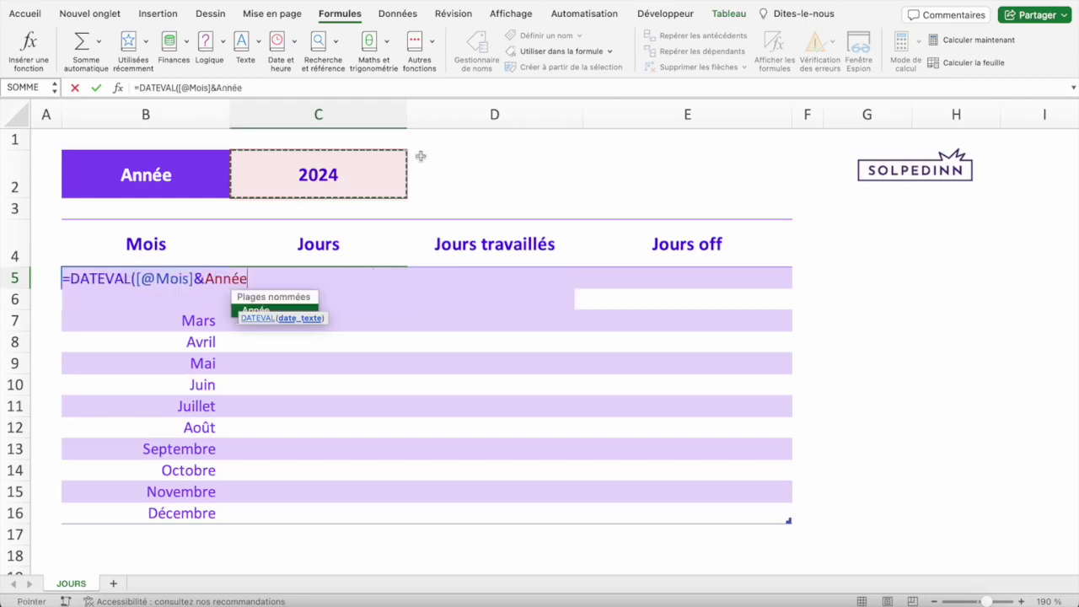
key("Return")
key("Up")
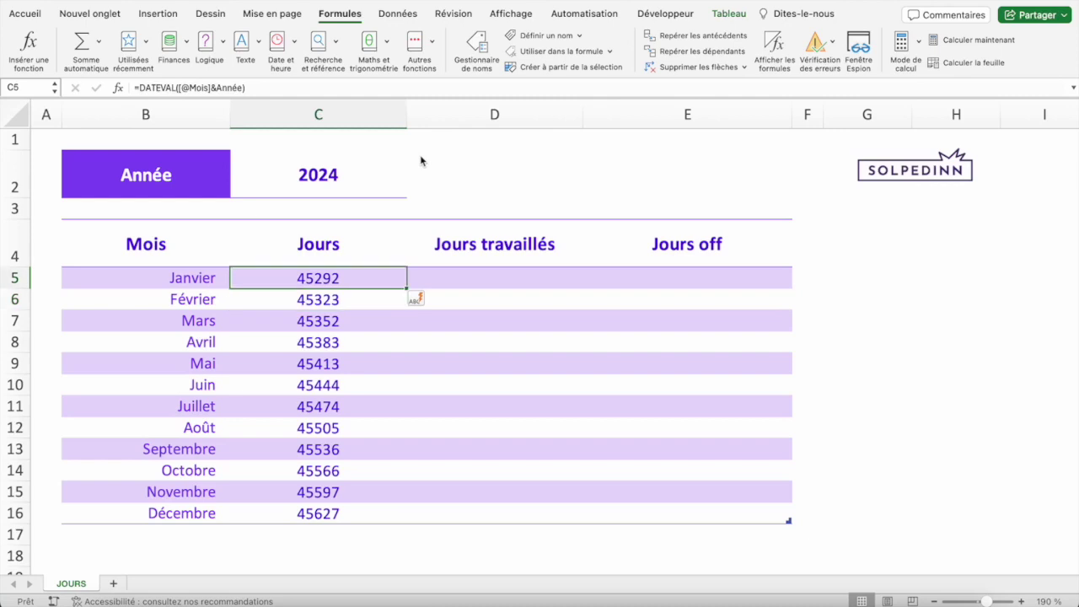
key("ctrl+shift+Down")
Format the Jours column as dates, showing 01/01/2024 to 01/12/2024.
left_click(34, 13)
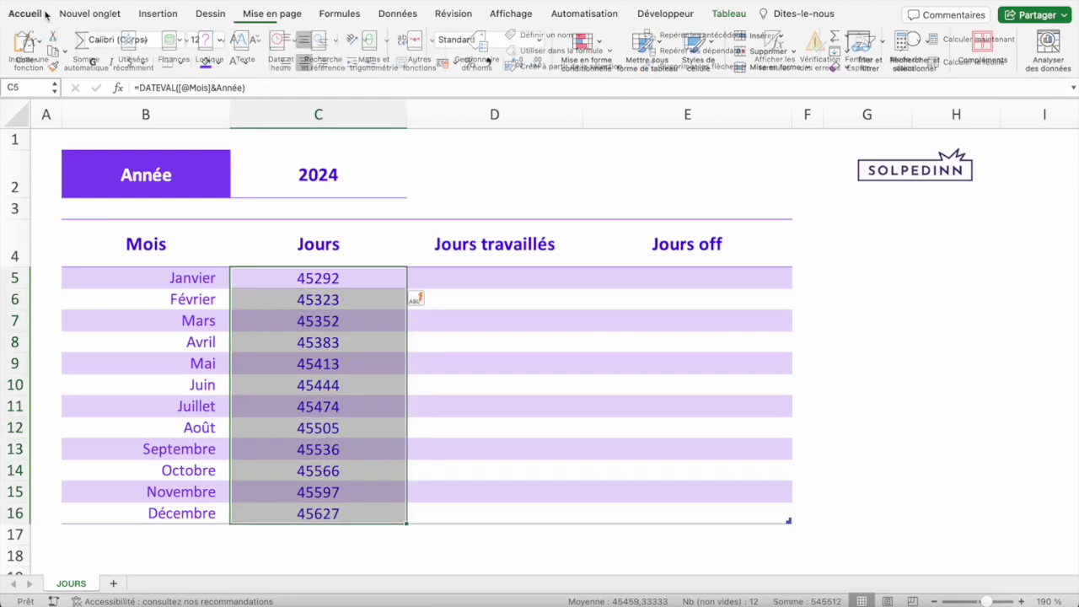
left_click(537, 40)
left_click(525, 60)
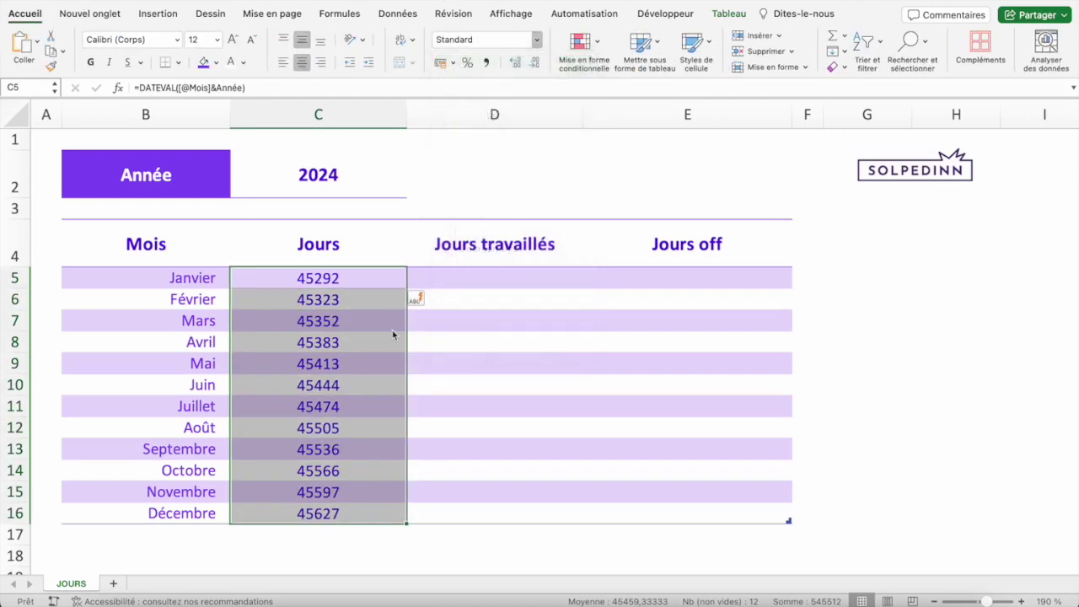
left_click(536, 40)
left_click(472, 161)
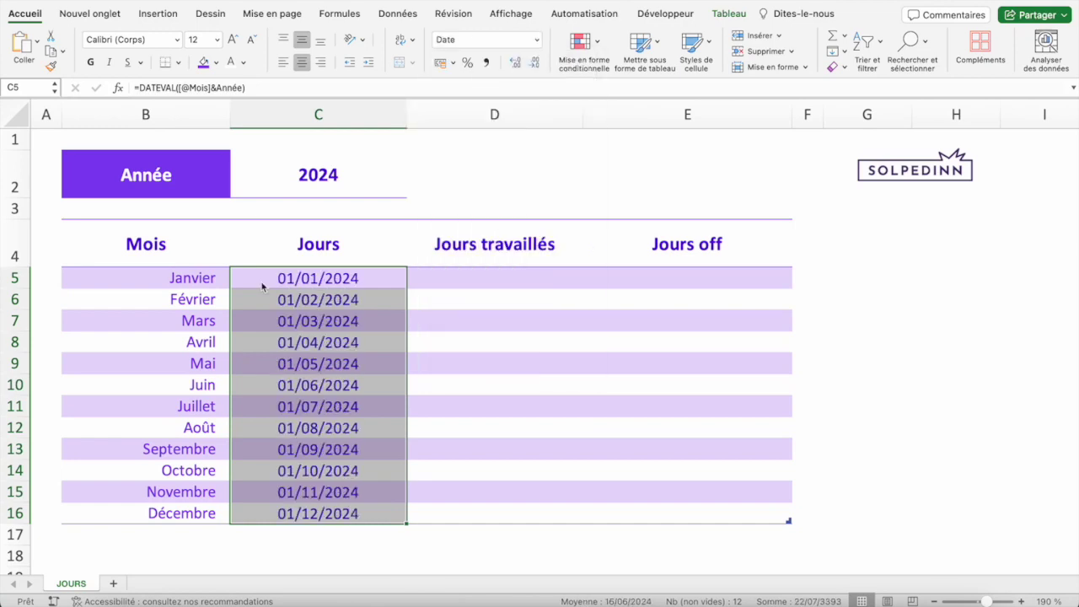
Try the year 2023 to see the dates update, then undo back to 2024.
left_click(315, 189)
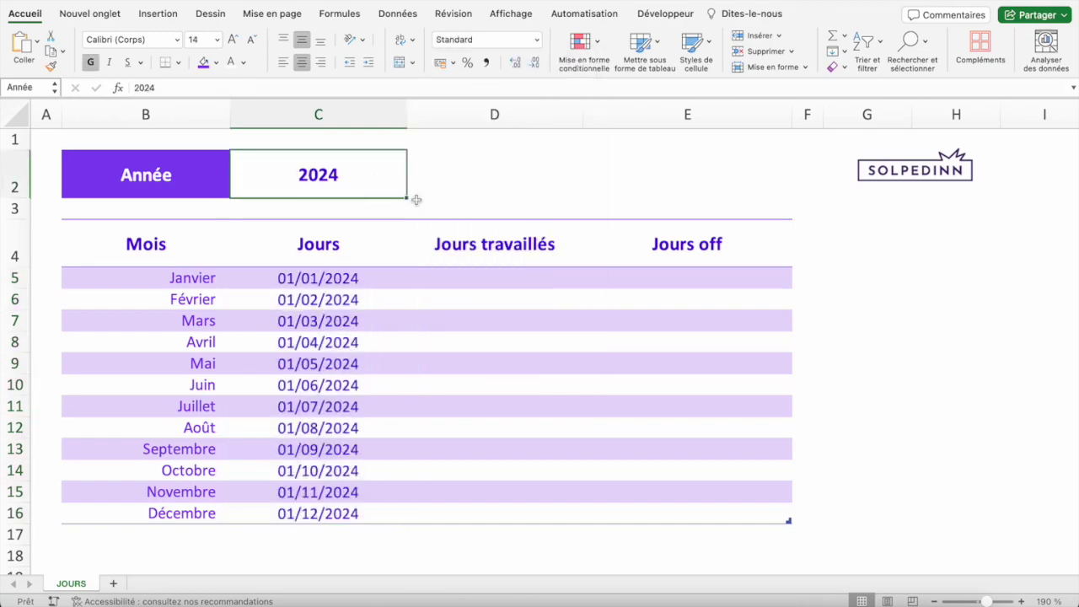
type("2023")
key("Return")
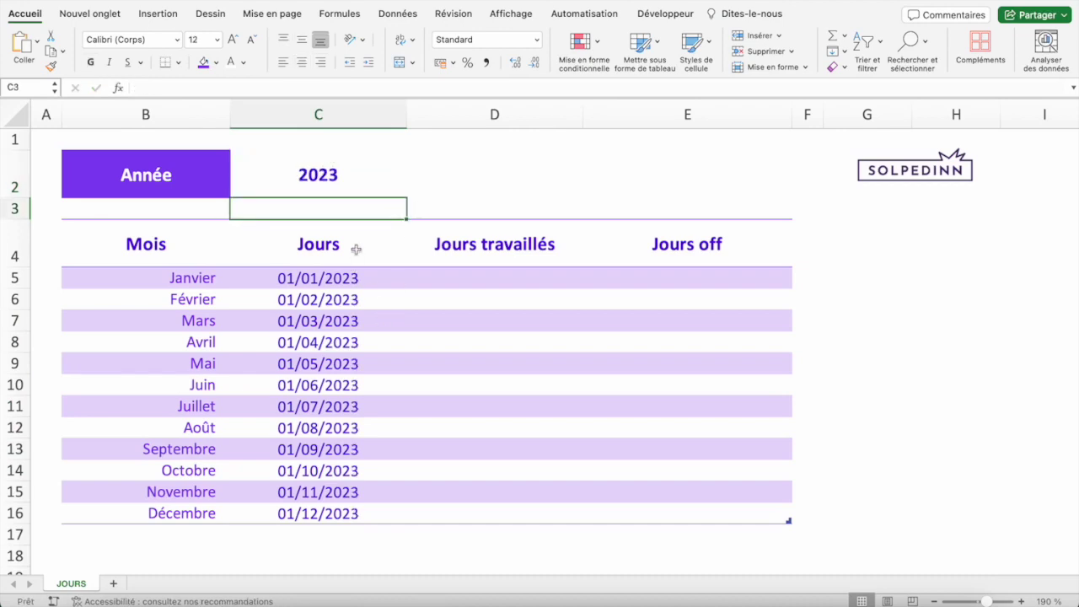
key("ctrl+z")
left_click(302, 283)
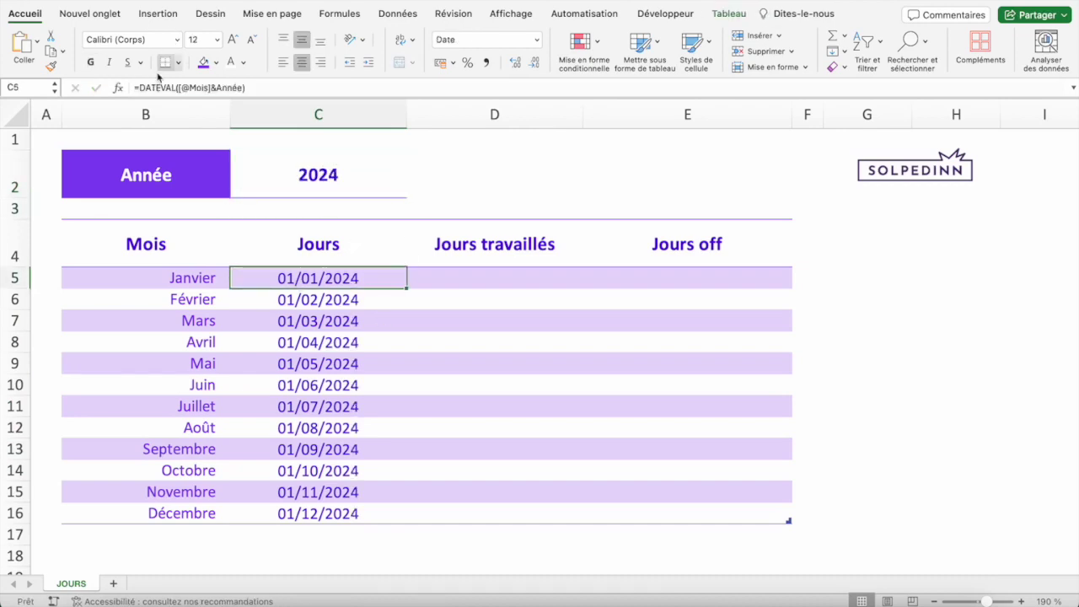
left_click_drag(139, 87, 245, 89)
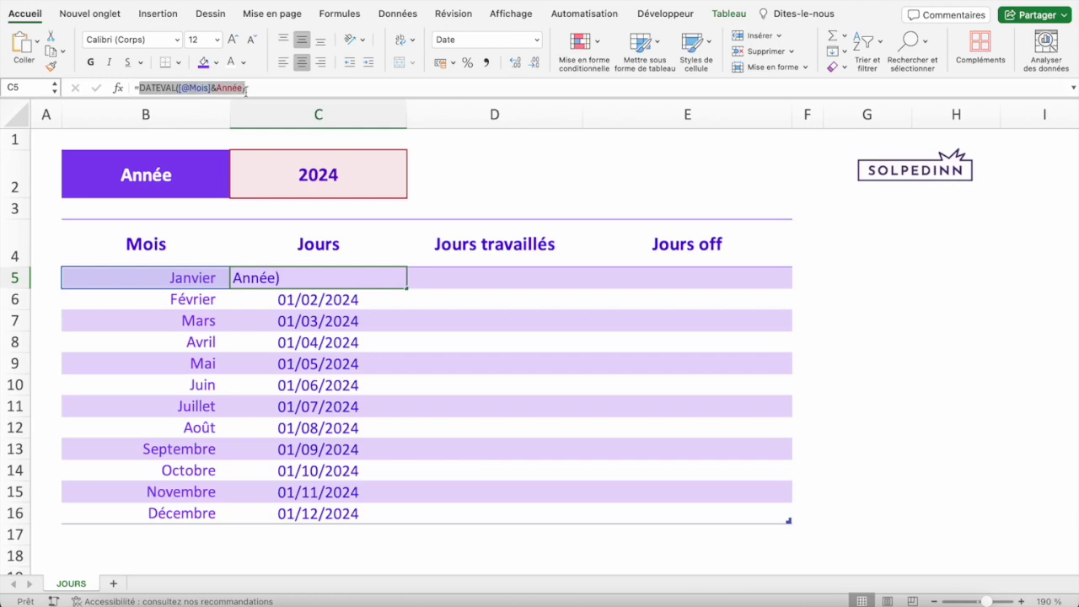
key("Left")
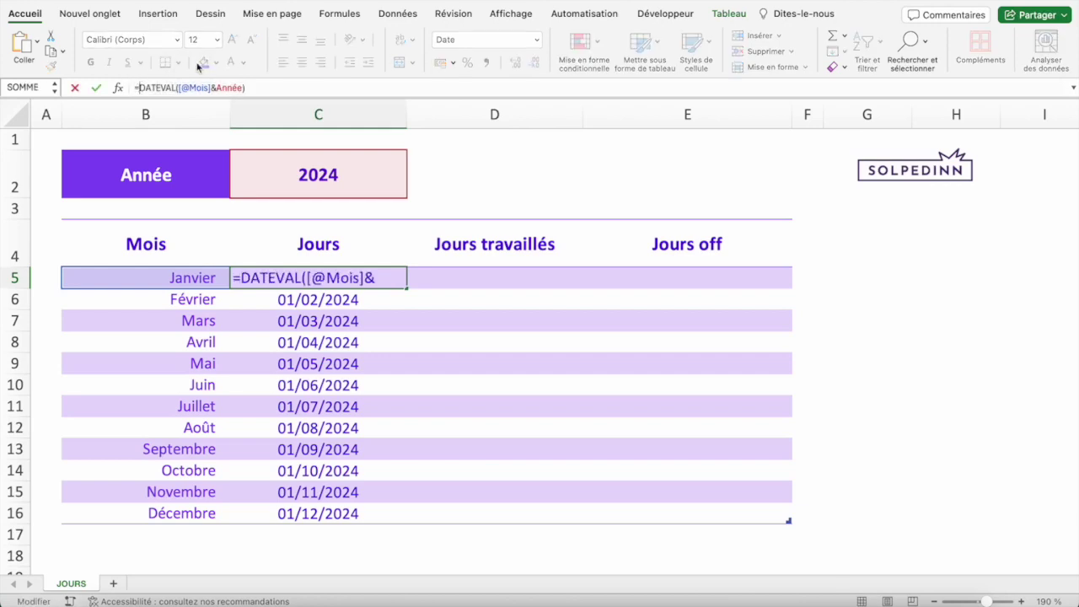
type("FIN.")
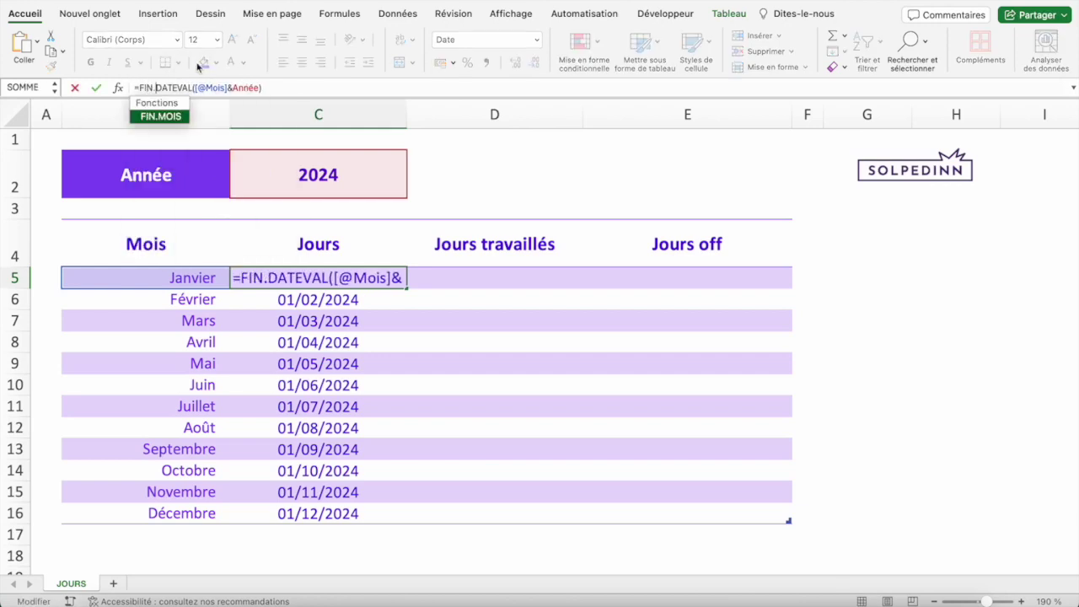
type("MOIS(")
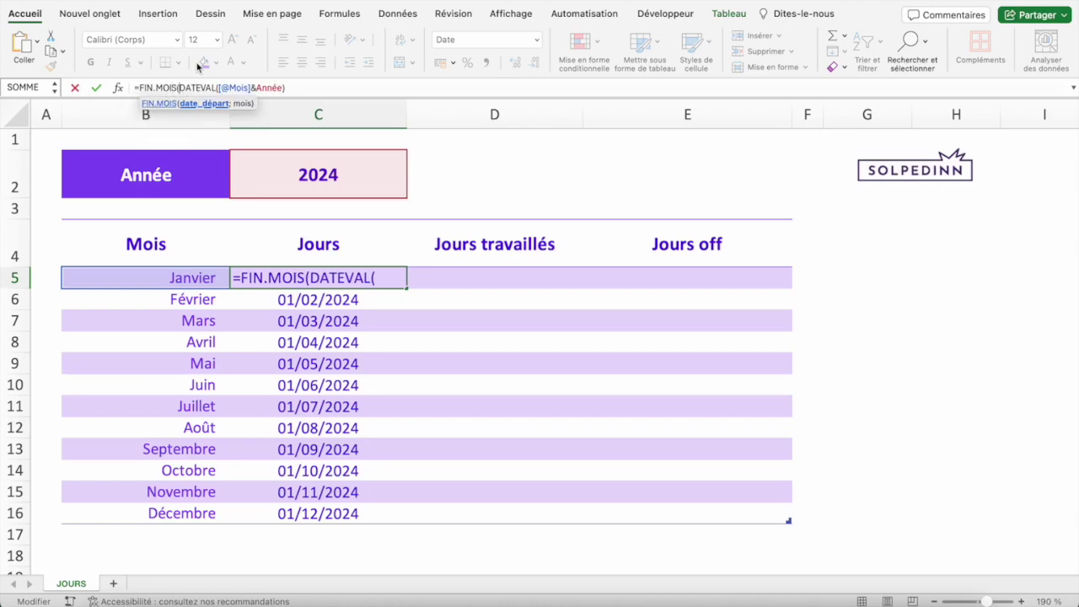
left_click_drag(180, 88, 286, 88)
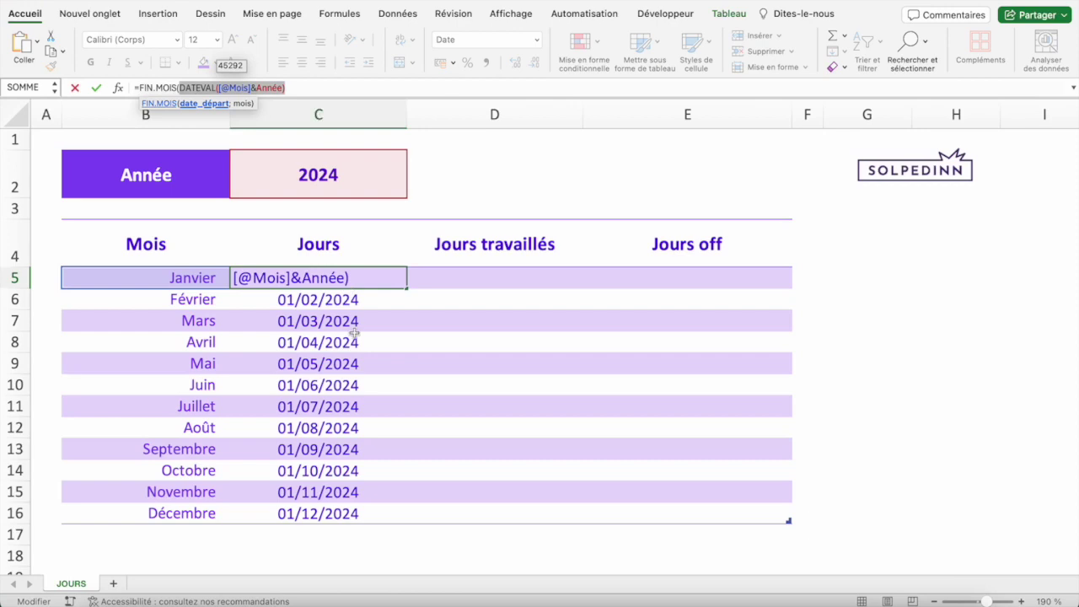
left_click(297, 89)
type(";")
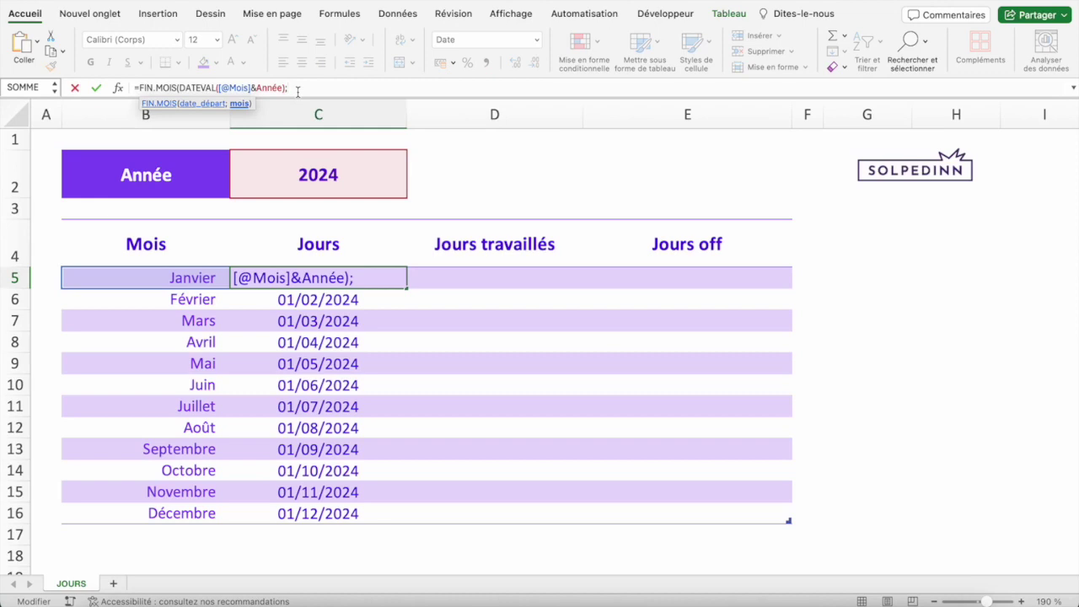
type("0)")
key("Return")
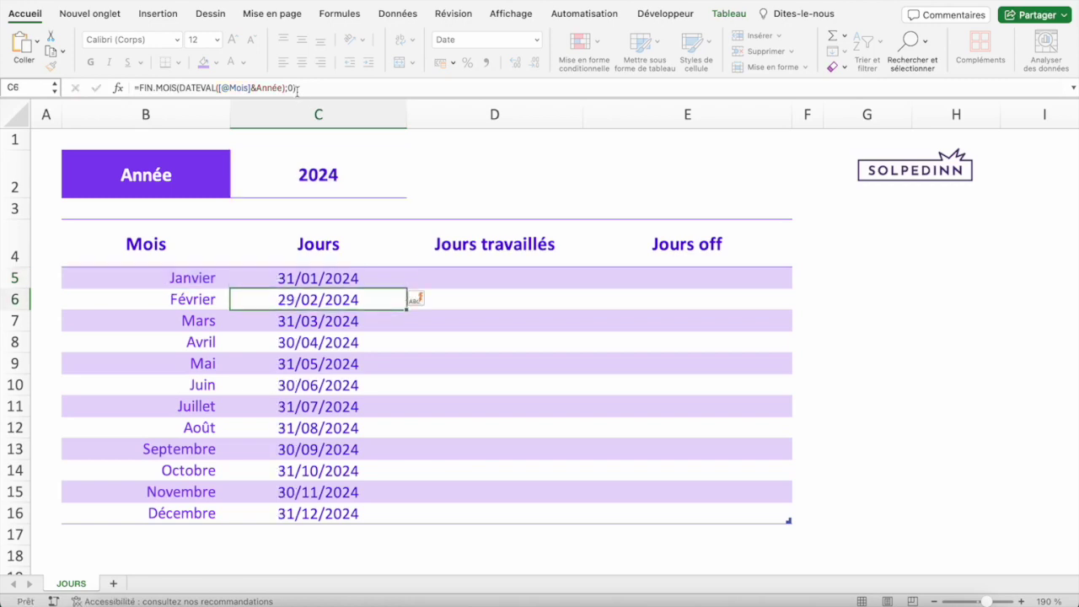
key("Up")
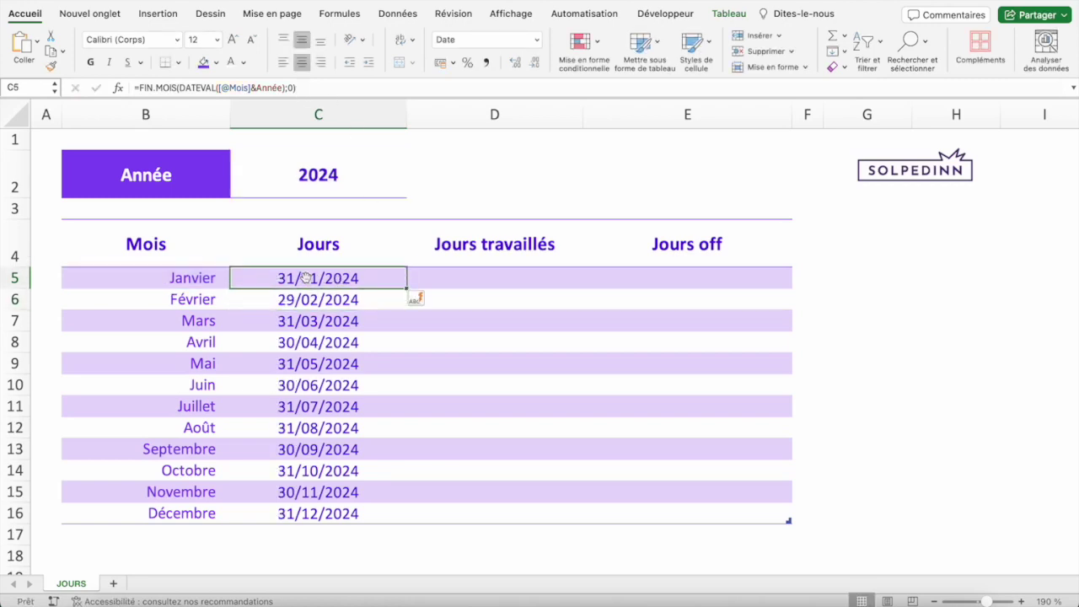
Check February's 29/02/2024, test the year 2023, then undo back to 2024.
left_click(303, 299)
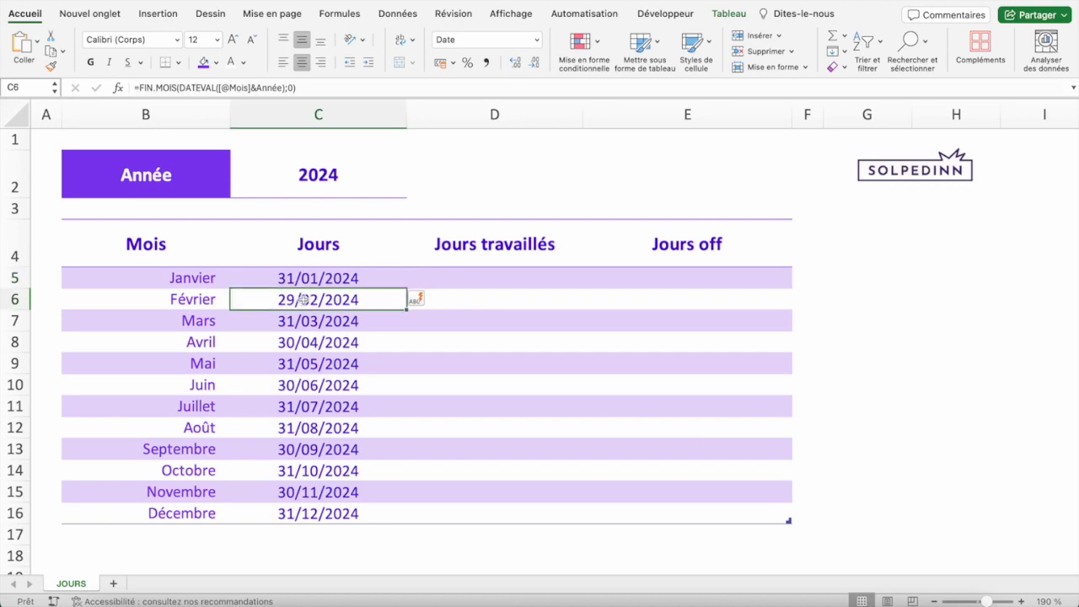
left_click(316, 175)
type("2")
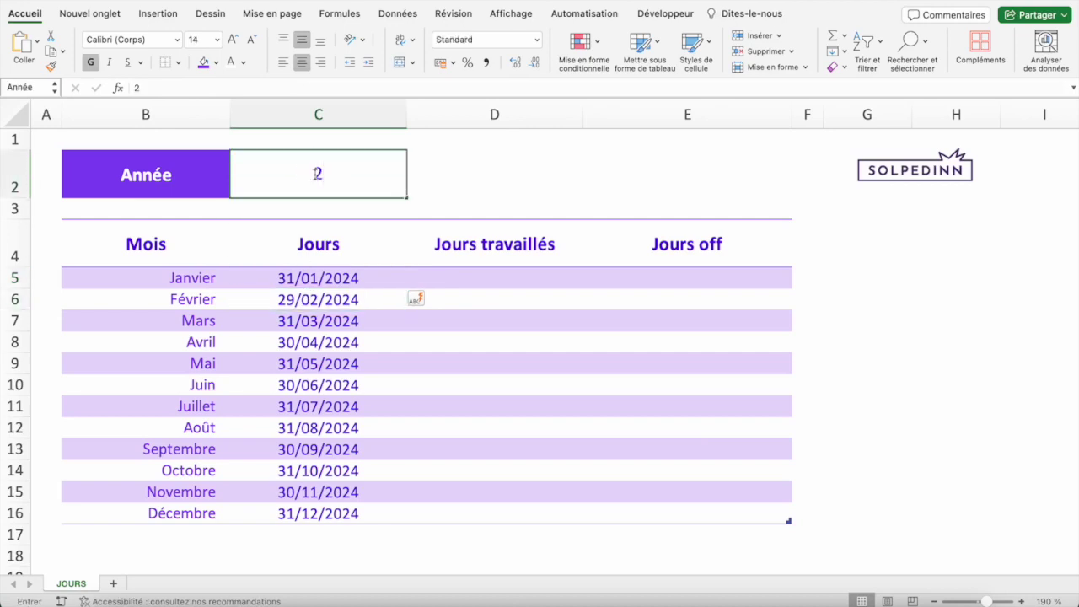
type("023")
key("Return")
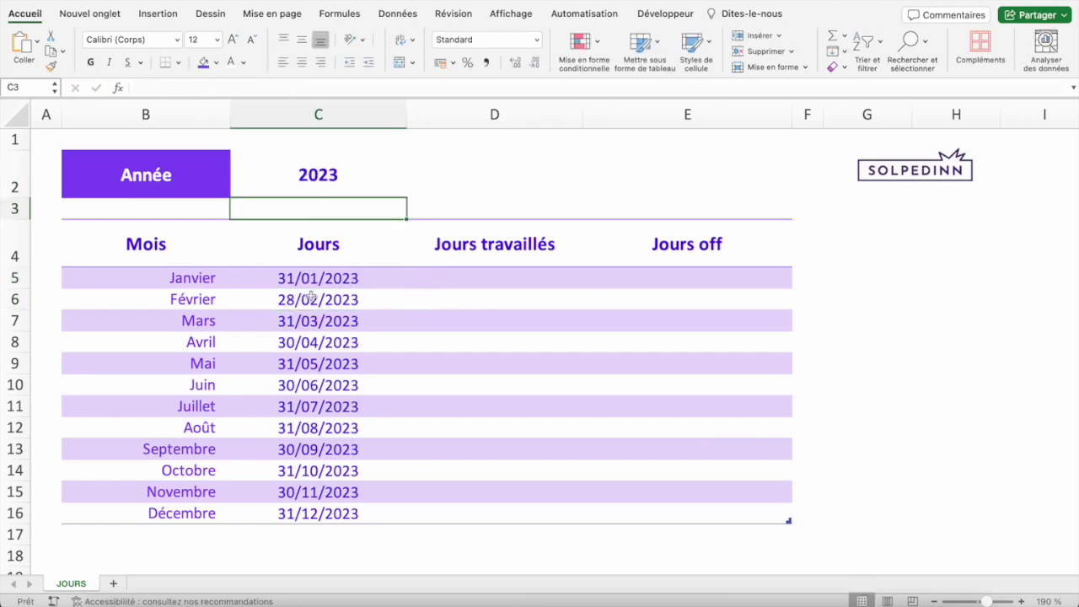
key("ctrl+z")
left_click(314, 278)
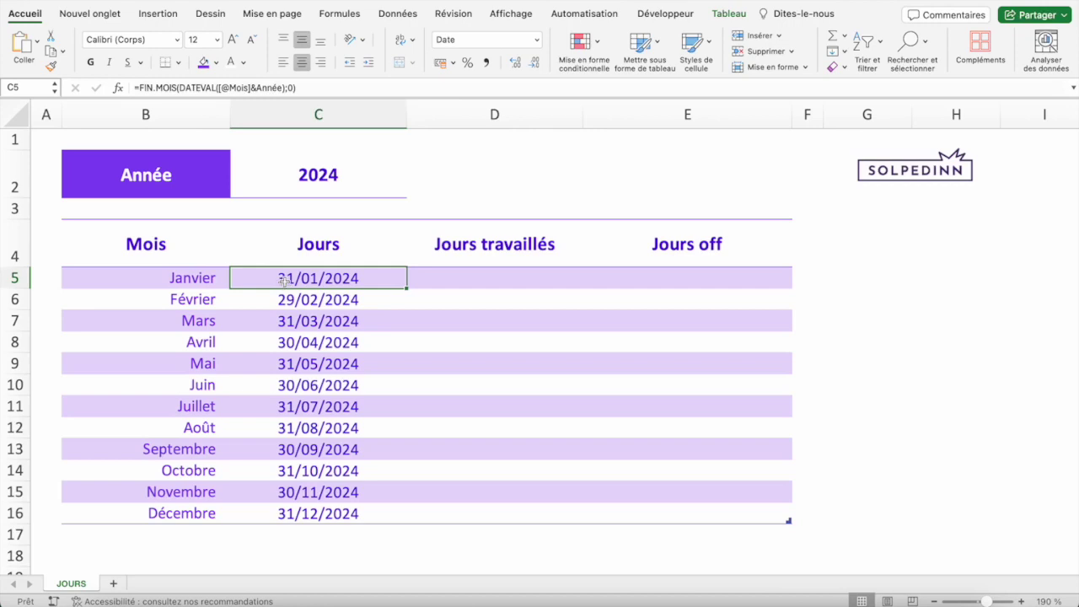
Wrap the month-end formula in JOUR() to get each month's day count.
left_click(139, 88)
type("JO")
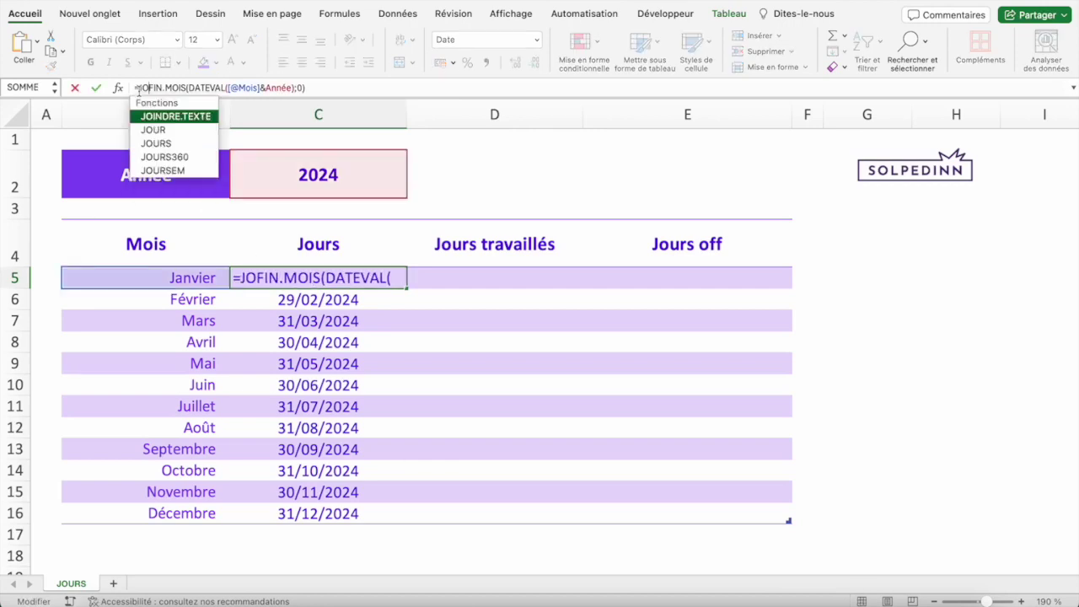
type("UR(")
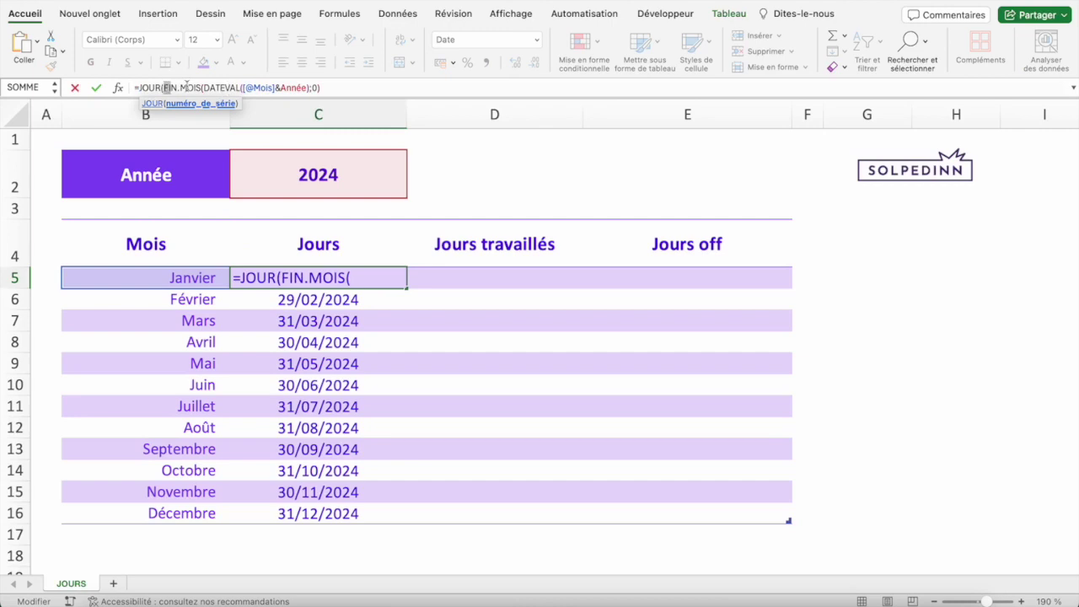
left_click(332, 82)
type(")")
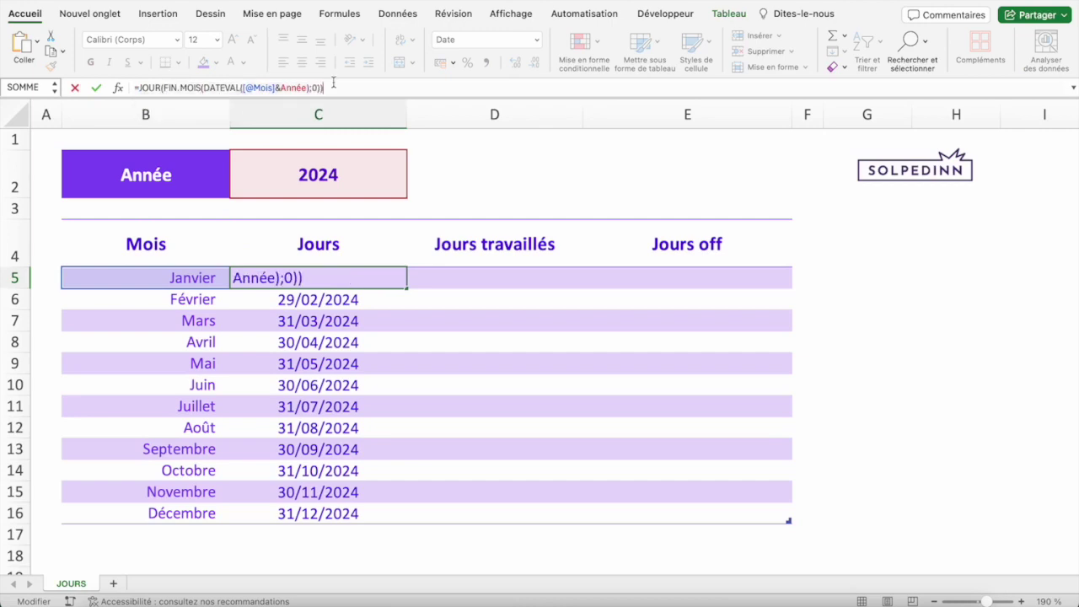
key("Return")
key("Up")
Format C5:C16 as Standard numbers and check the counts 31, 29, 31, 30, 31.
key("ctrl+shift+Down")
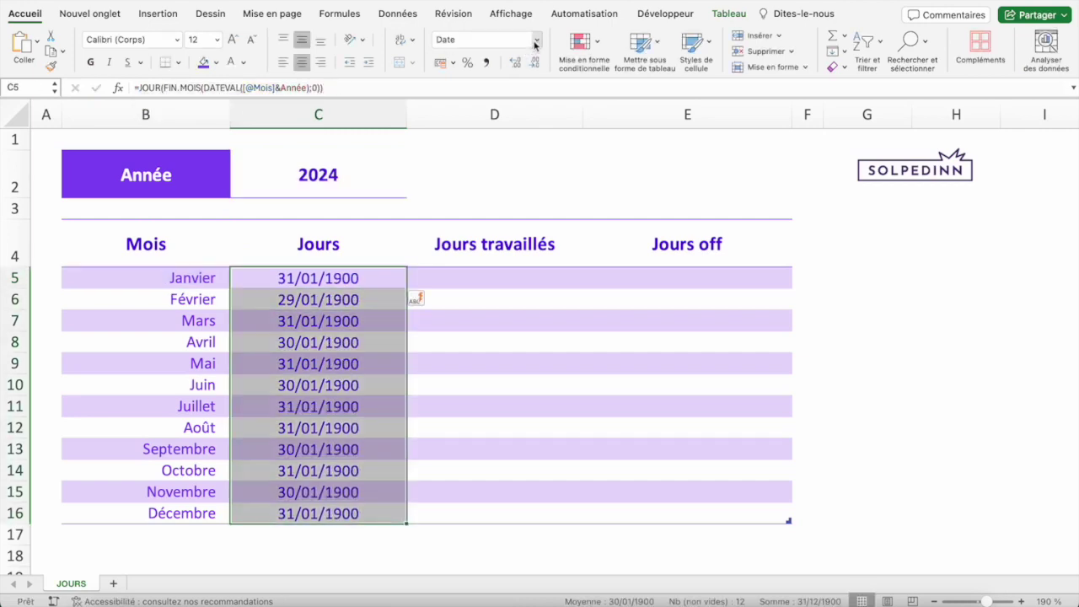
left_click(534, 45)
left_click(497, 68)
left_click_drag(323, 281, 323, 299)
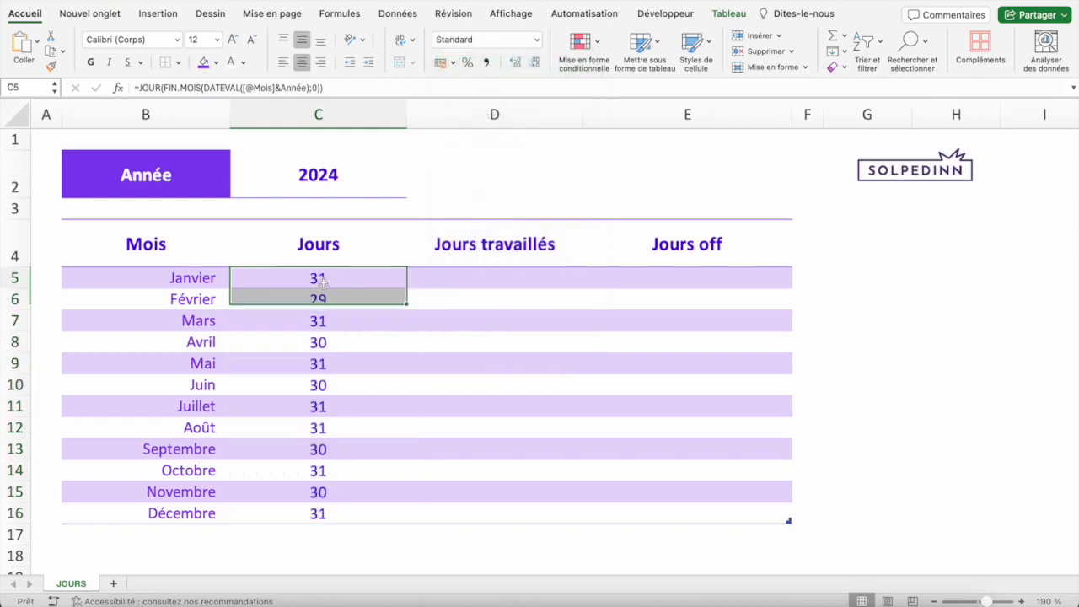
left_click(323, 281)
left_click(322, 302)
left_click(321, 318)
left_click(321, 346)
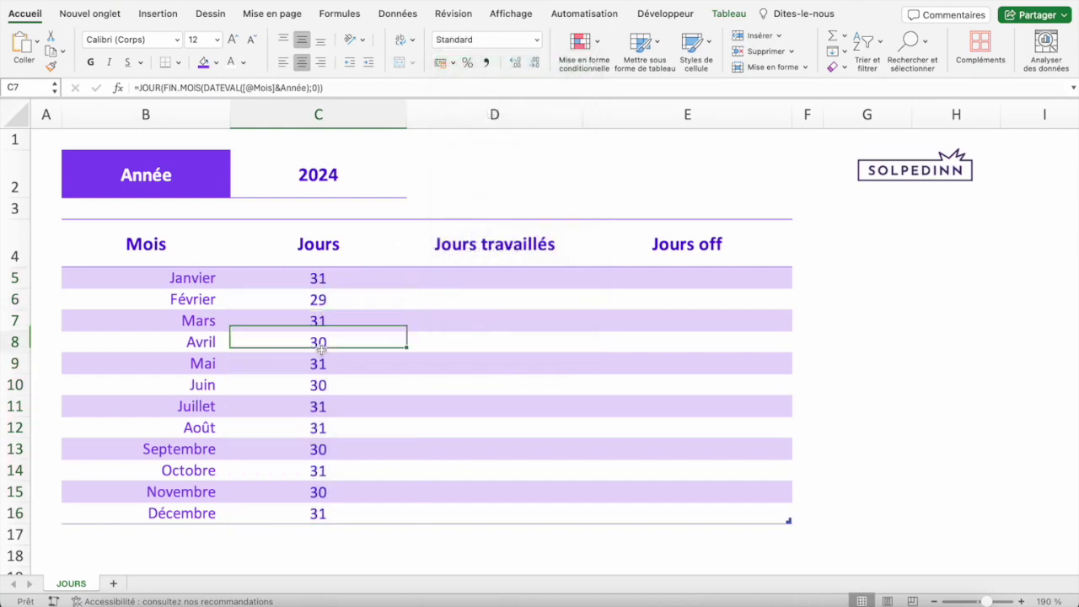
left_click(321, 364)
left_click(318, 277)
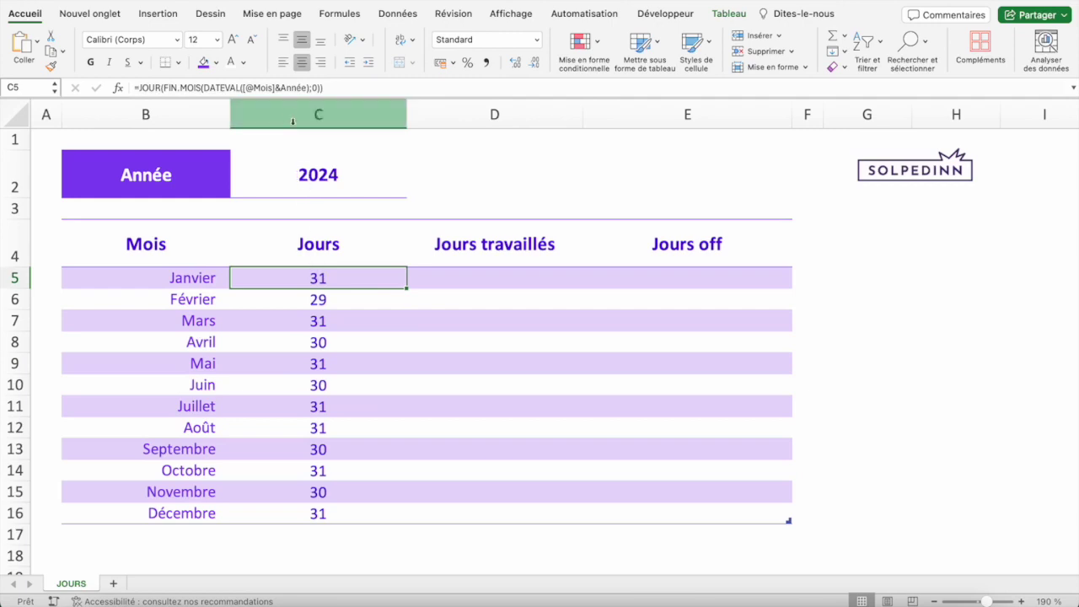
Inspect the Année reference inside the C5 formula without changing it.
left_click(306, 176)
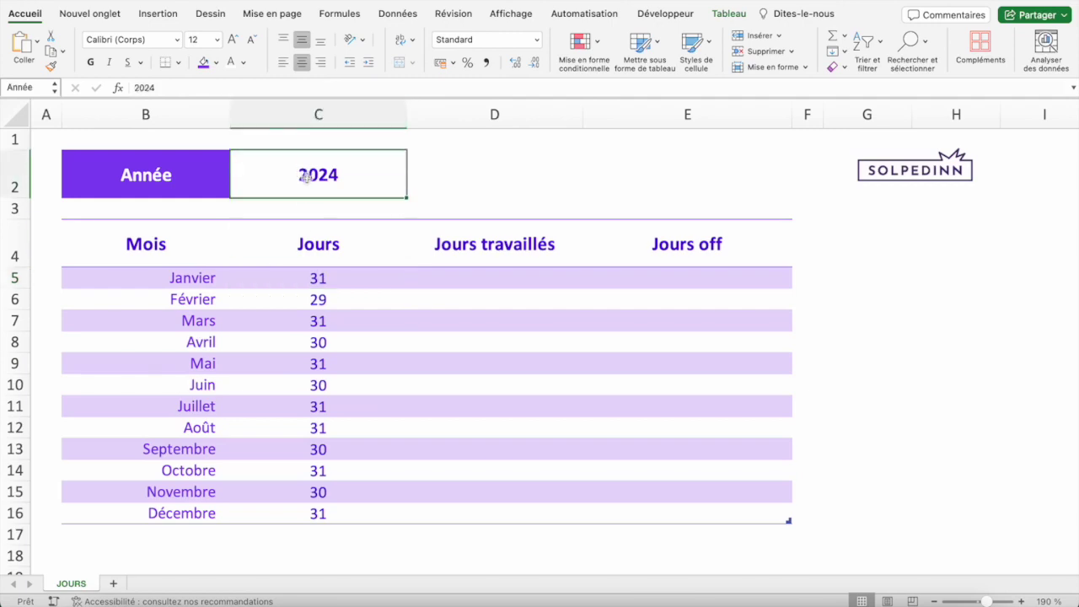
left_click(306, 276)
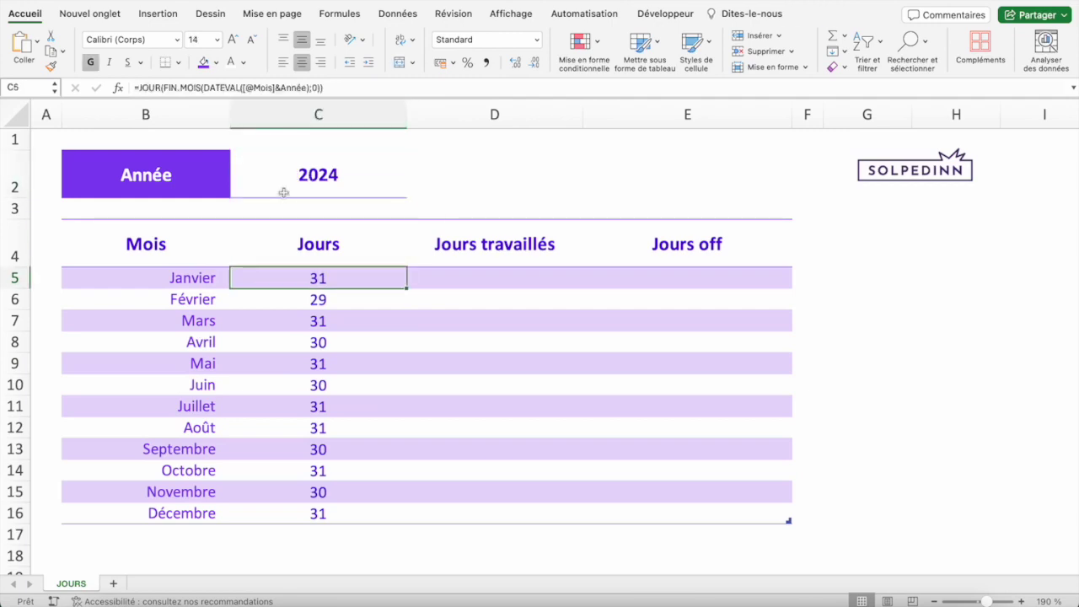
left_click(287, 88)
left_click_drag(286, 88, 306, 88)
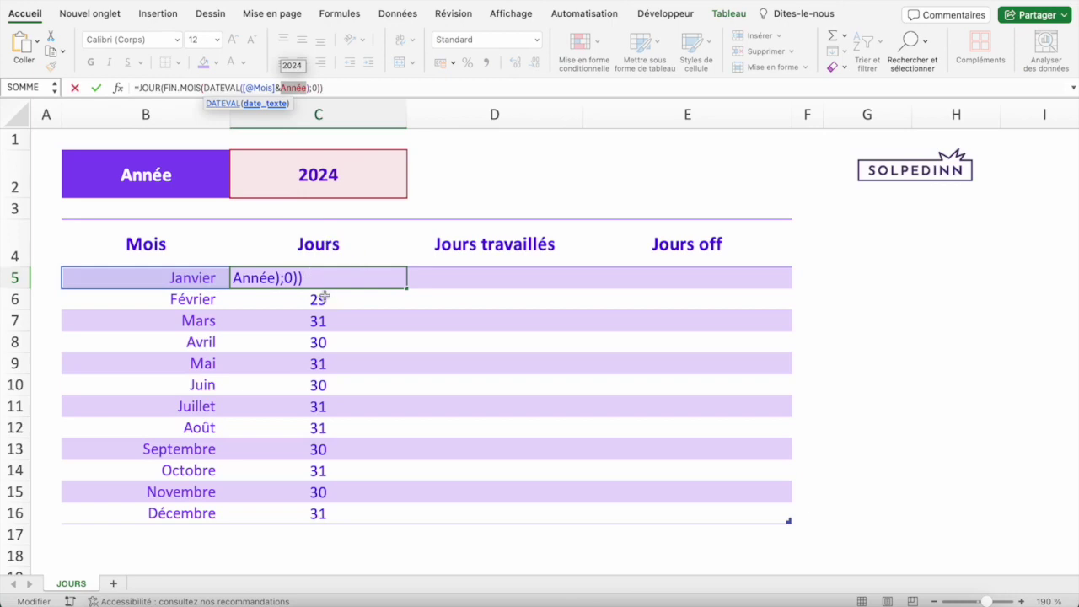
key("Return")
key("Up")
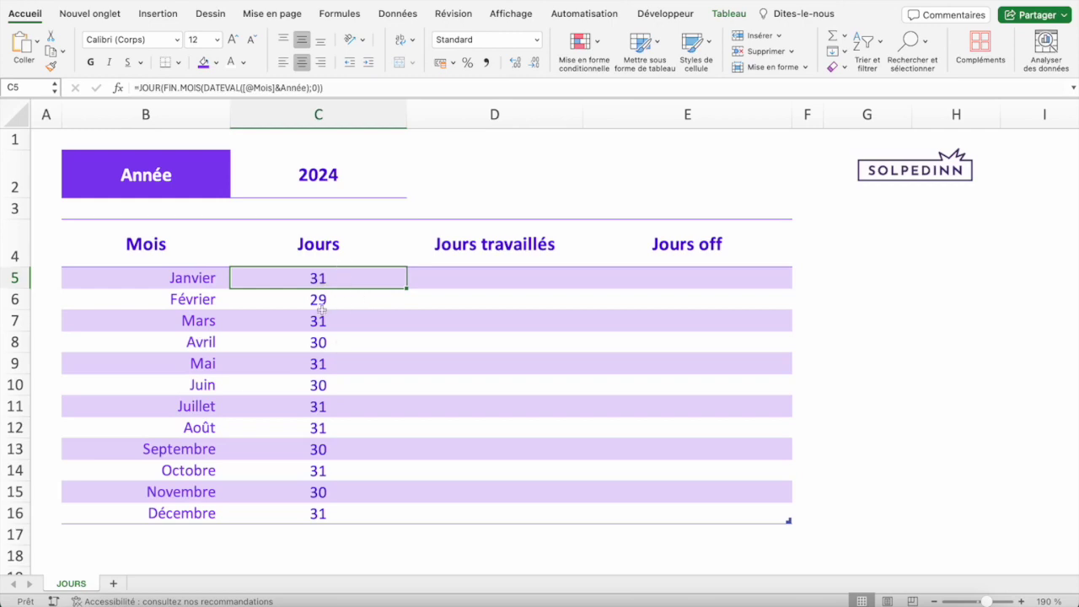
Select cell D5 under Jours de semaine on the Feuil1 sheet.
left_click(524, 280)
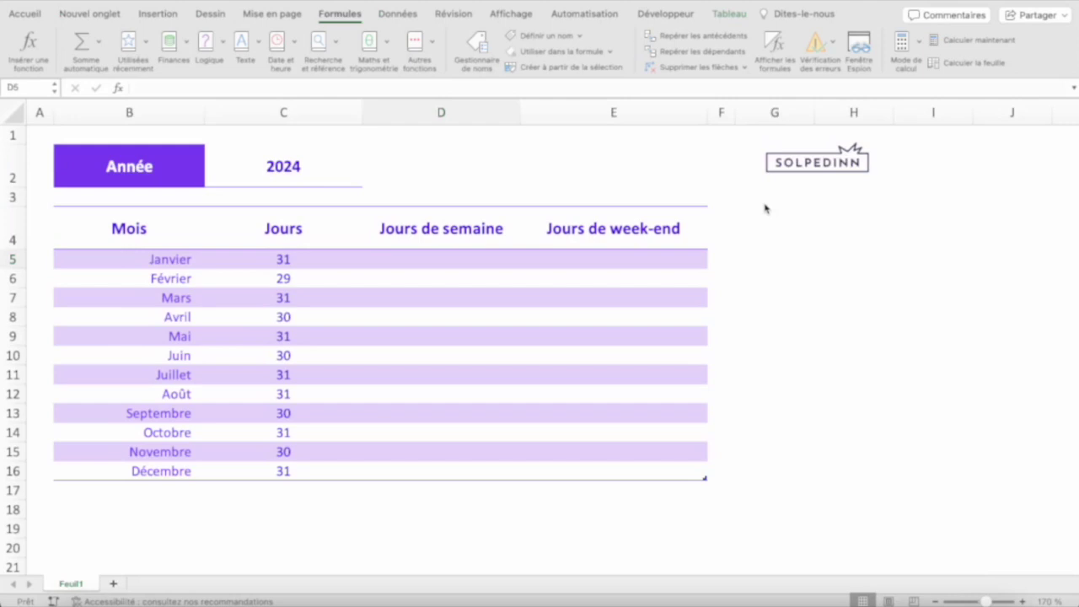
left_click(415, 268)
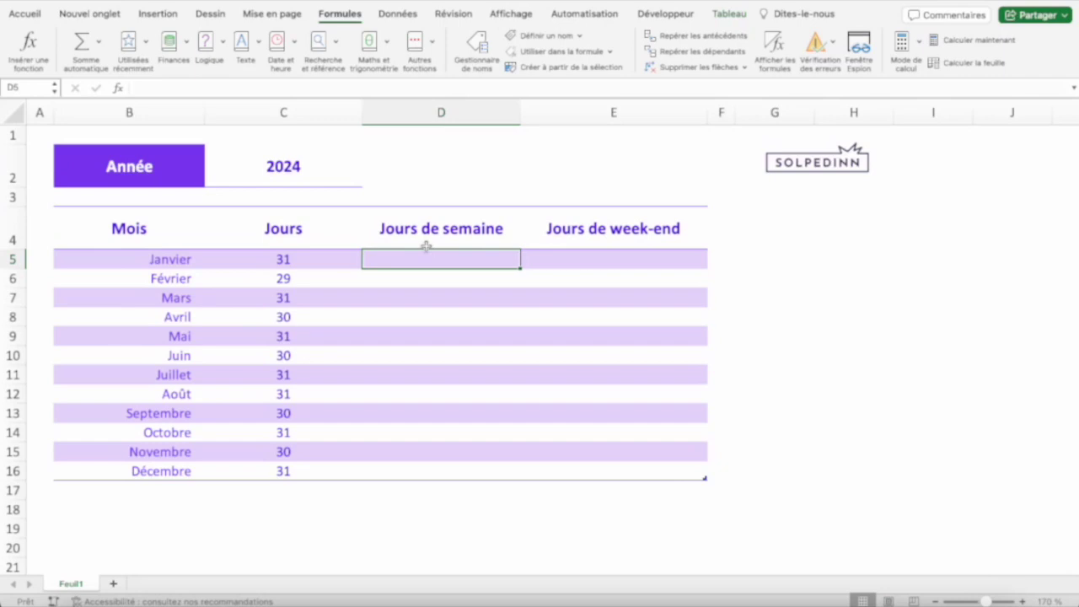
type("=da")
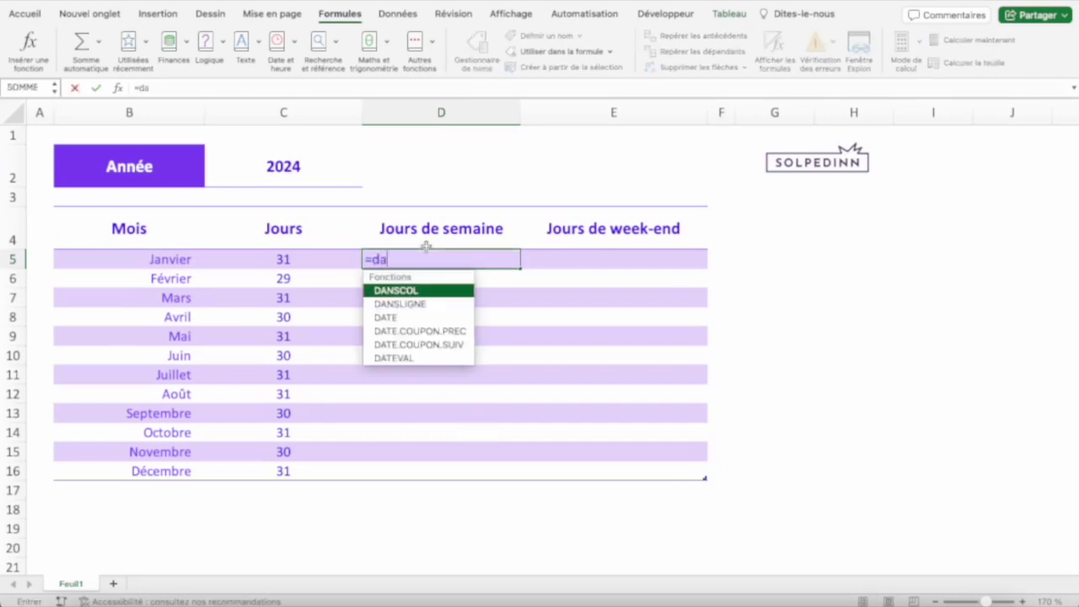
type("te")
key("Down")
key("Down")
key("Down")
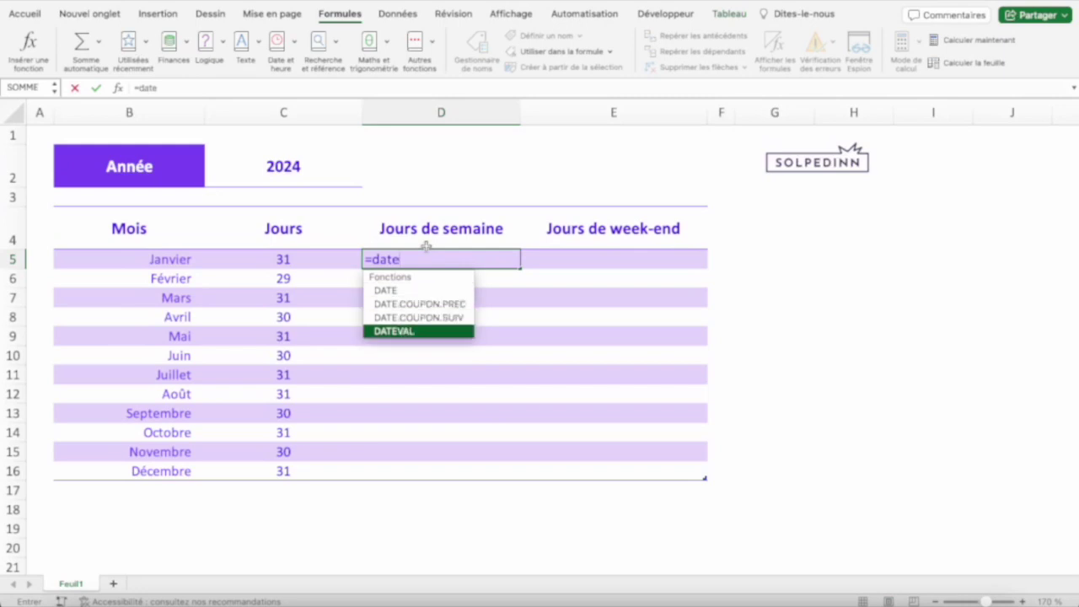
key("Tab")
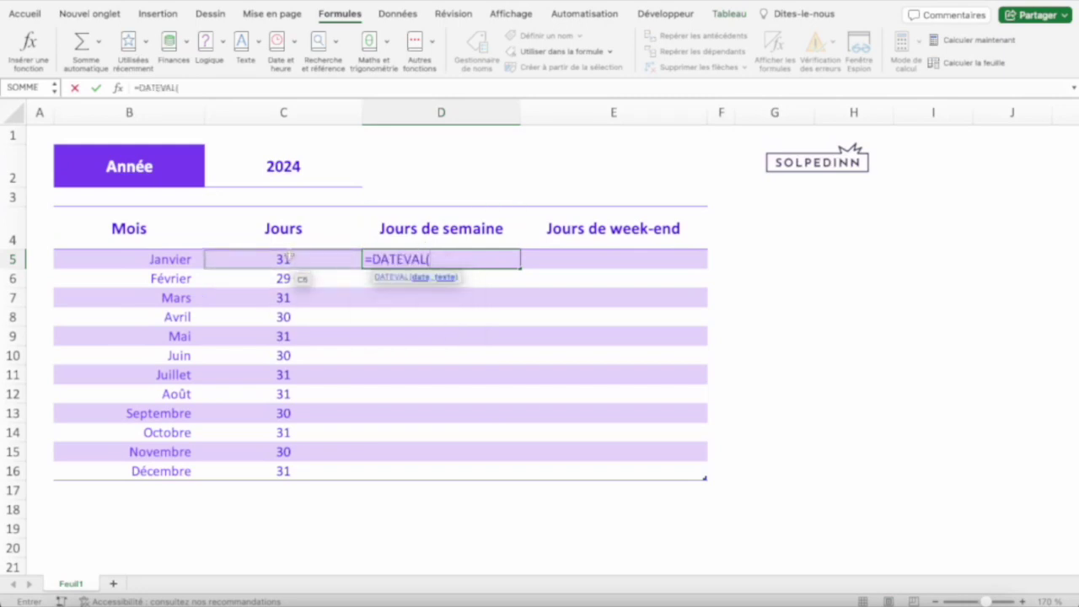
left_click(191, 257)
type("&")
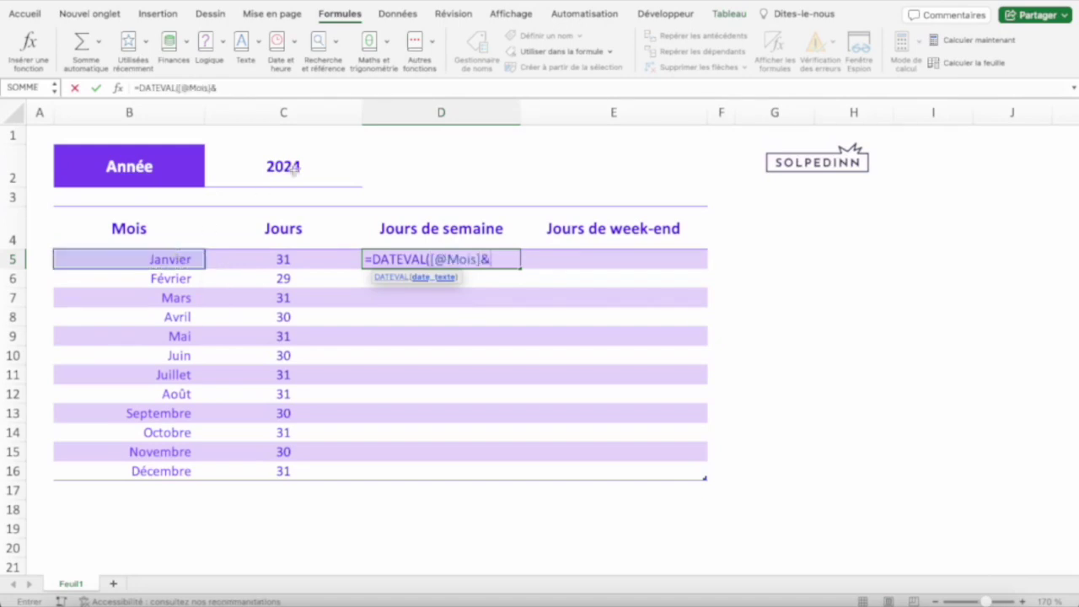
left_click(295, 168)
type(")")
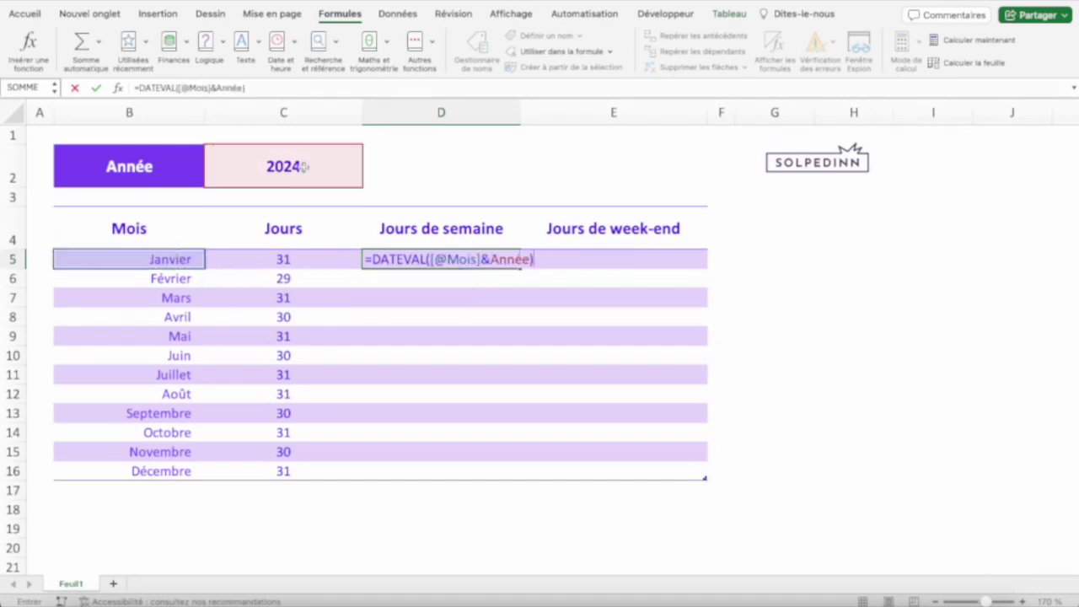
key("Return")
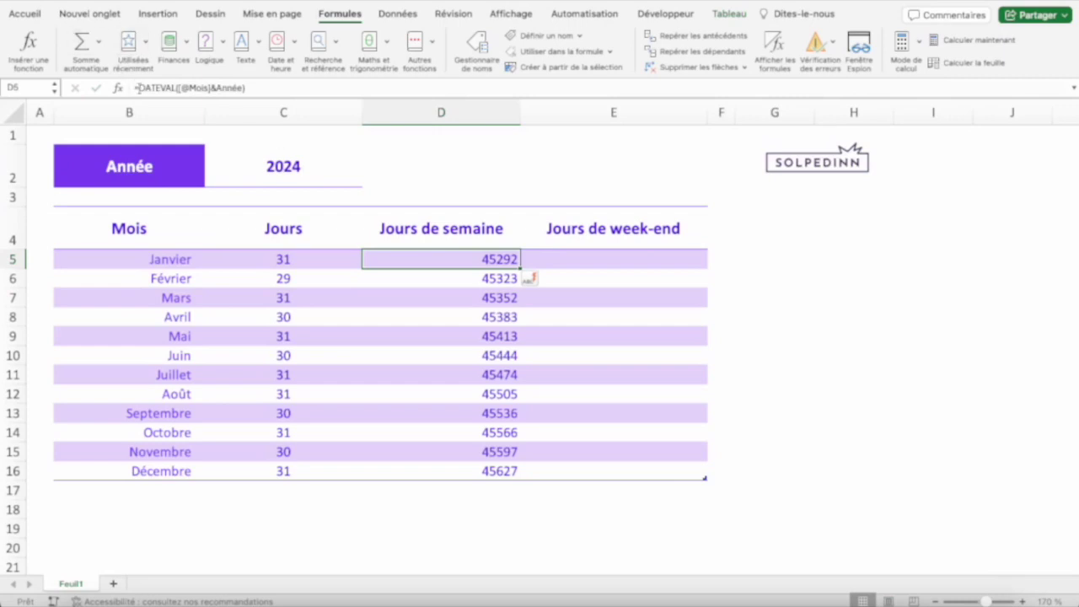
left_click(137, 88)
type("nb")
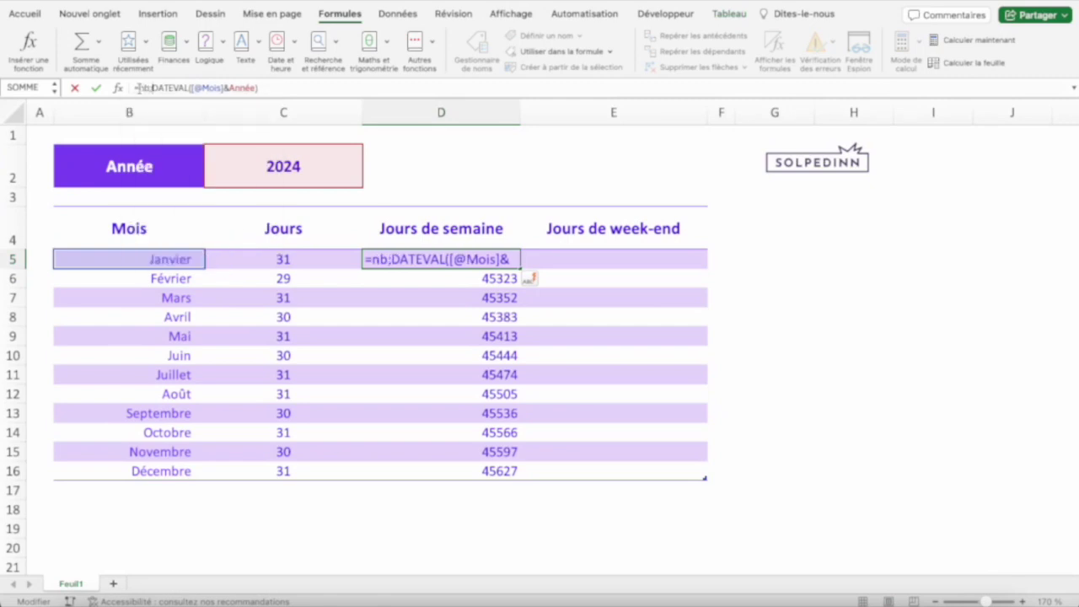
type(".jour")
key("Down")
key("Down")
key("Down")
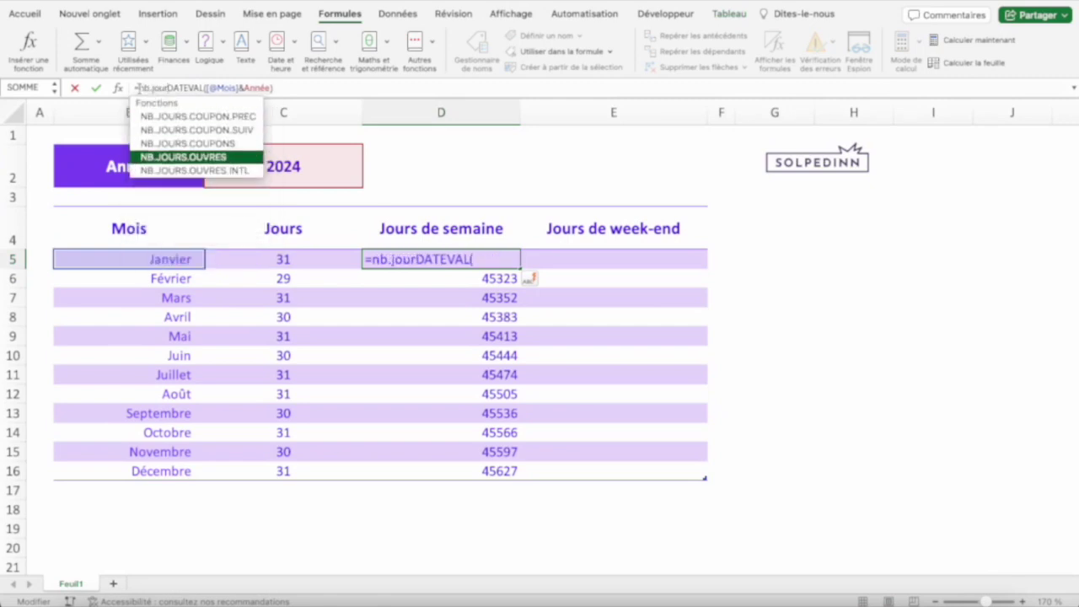
key("Down")
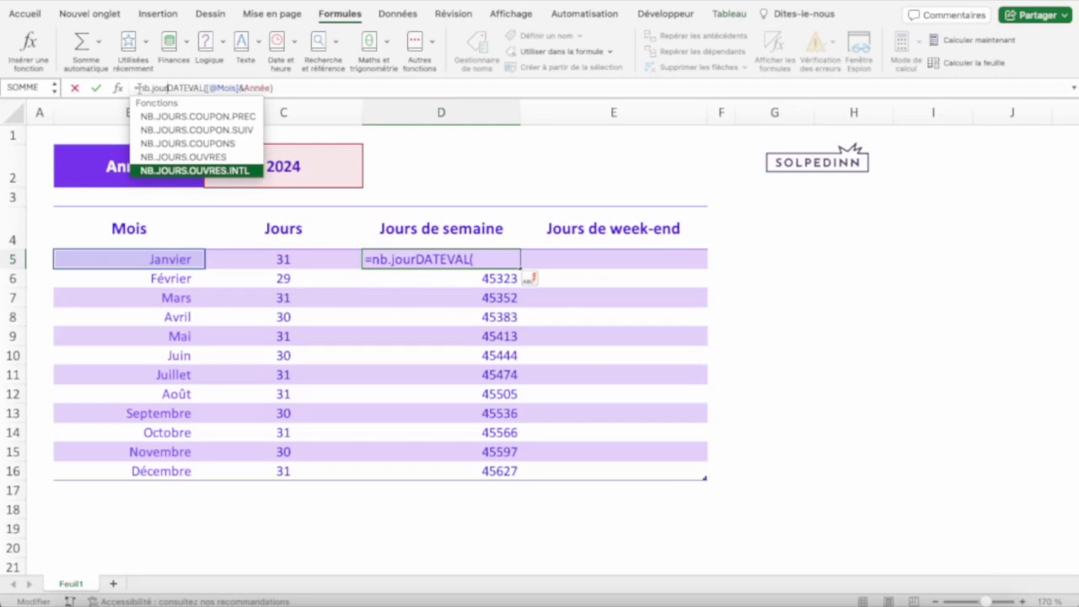
key("Tab")
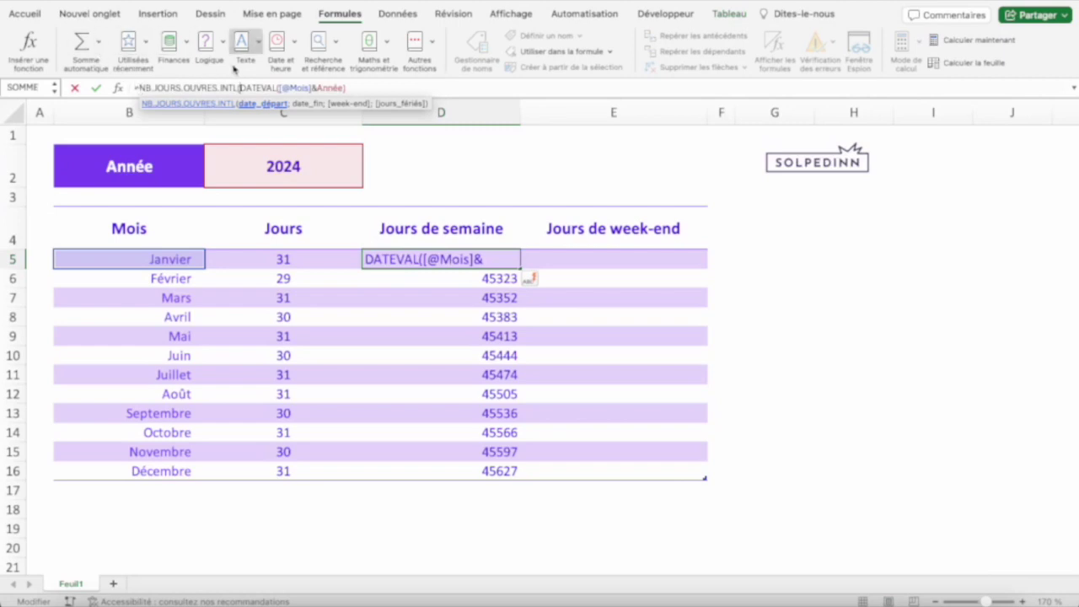
left_click_drag(240, 87, 357, 87)
key("ctrl+c")
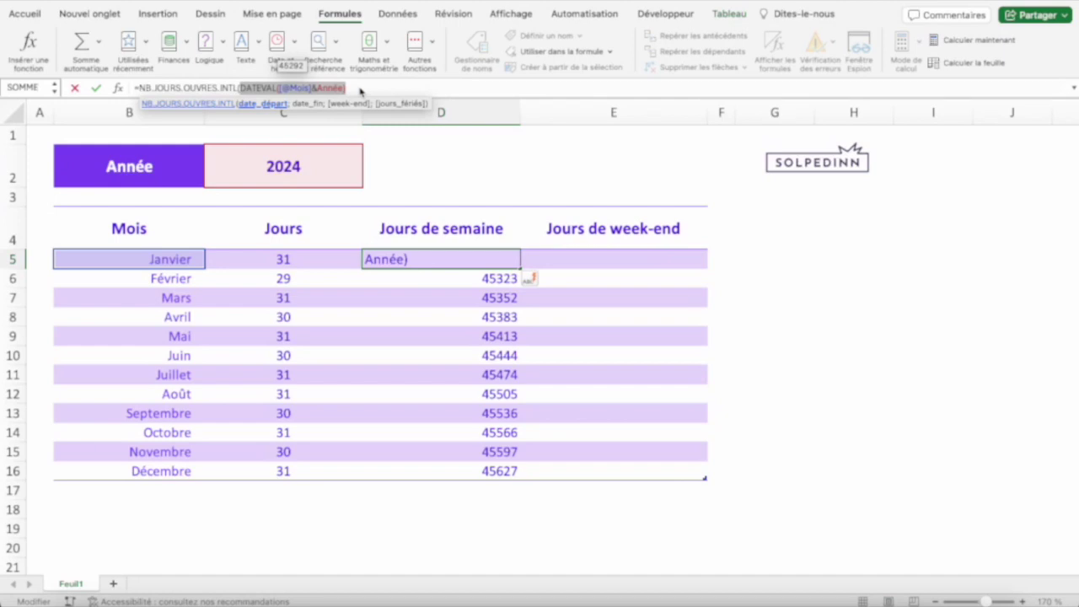
left_click(359, 88)
type(";")
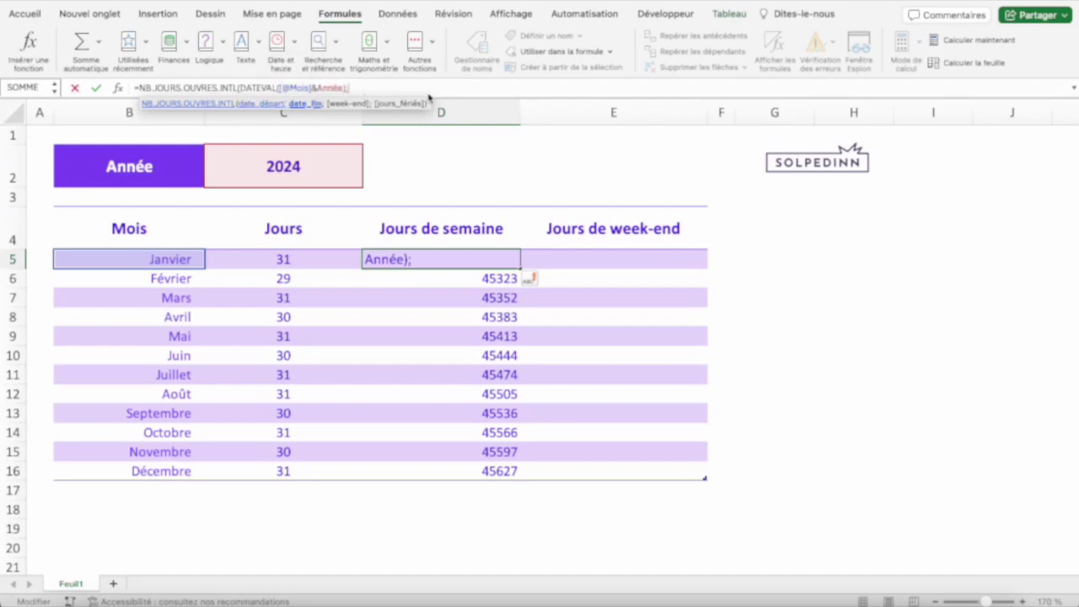
type("FIN")
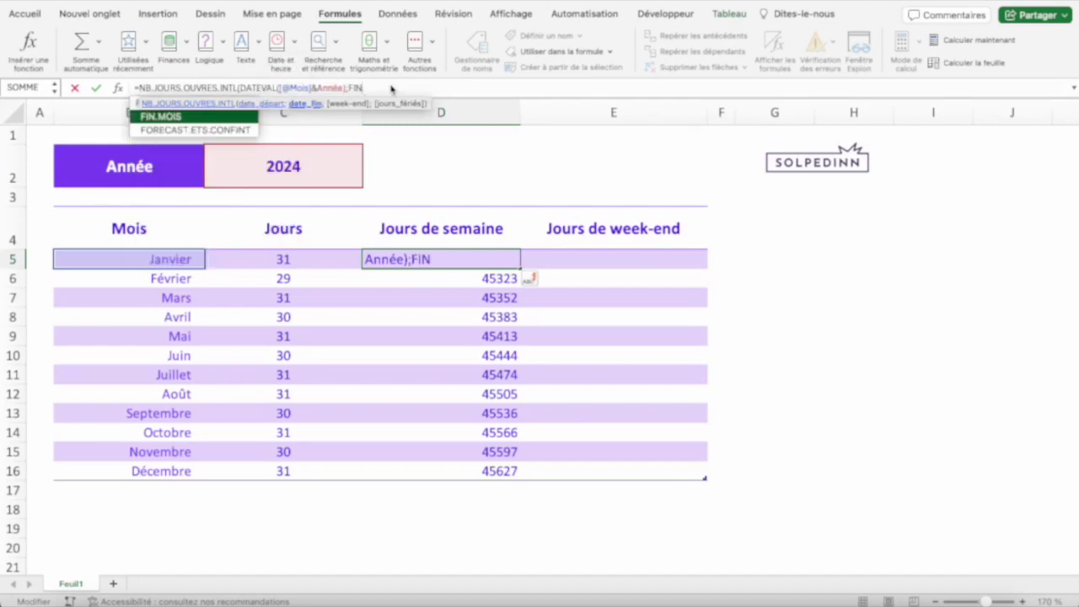
key("Tab")
key("ctrl+v")
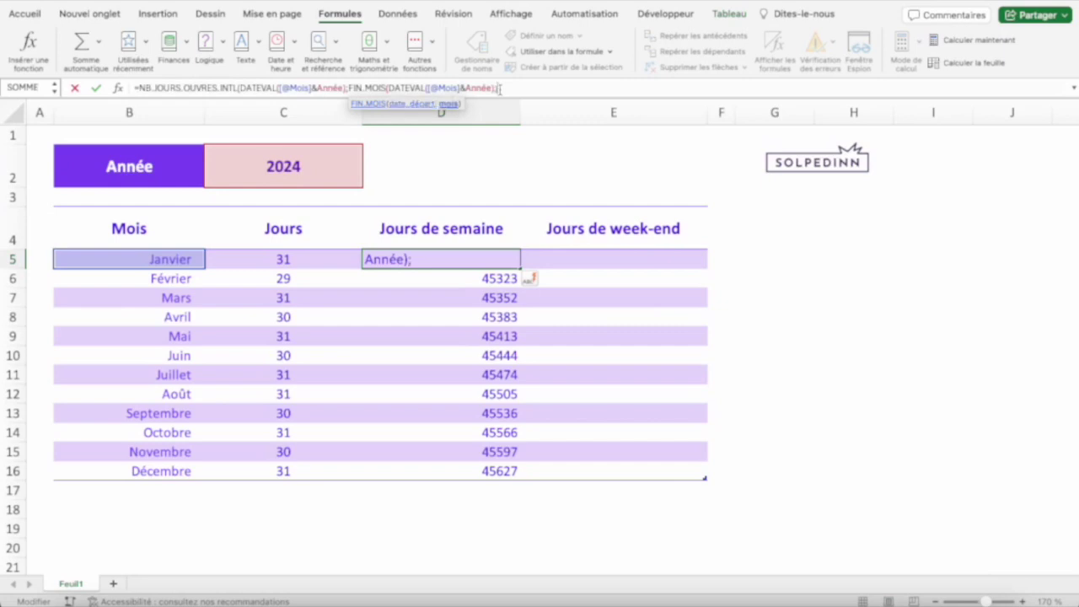
type("0)")
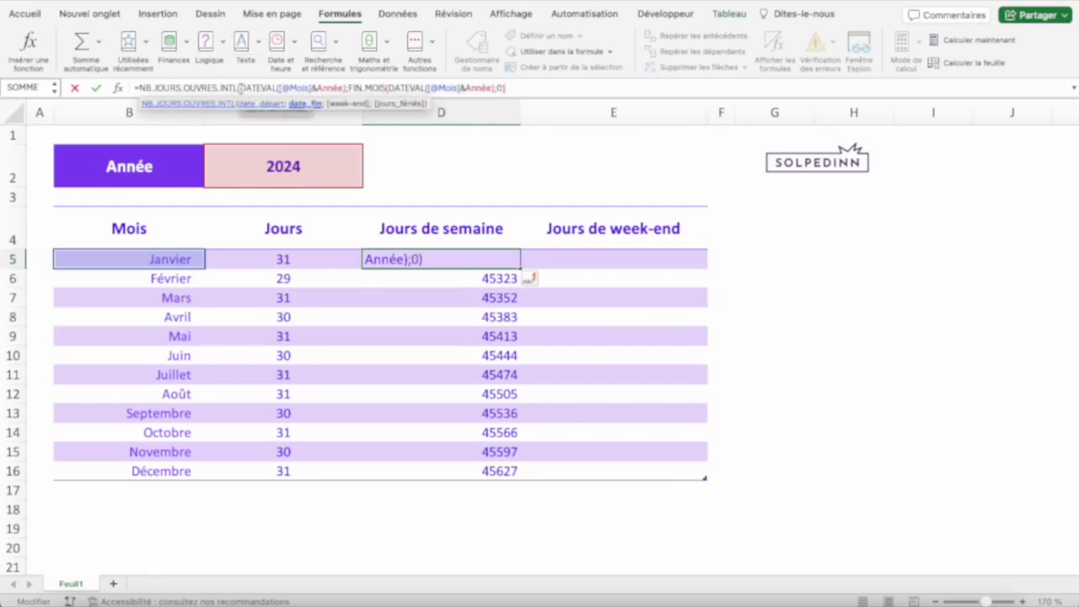
left_click_drag(240, 88, 359, 88)
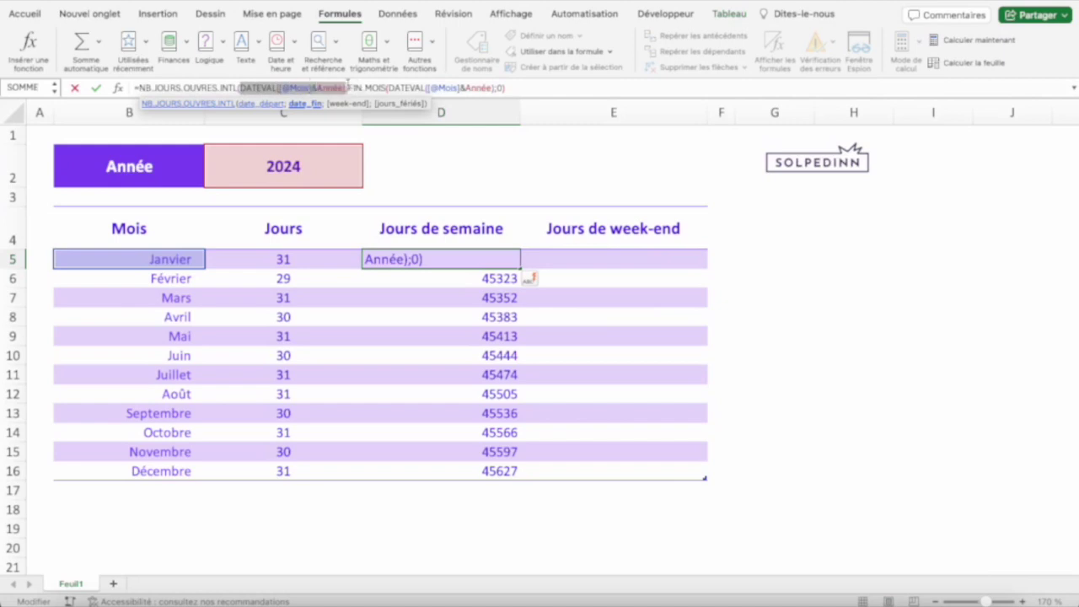
left_click(350, 83)
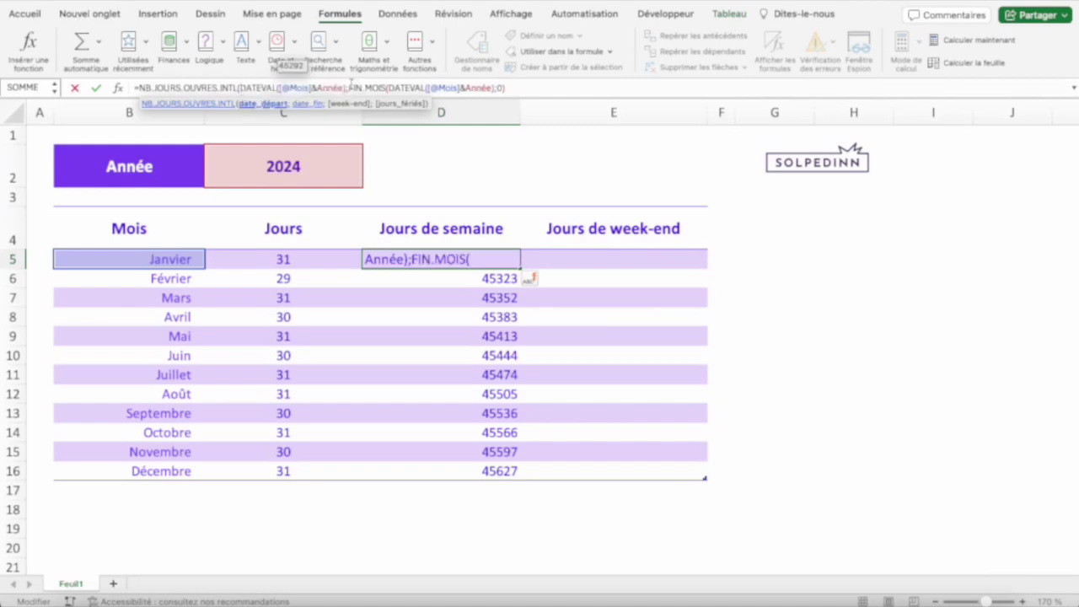
left_click(519, 87)
type(";")
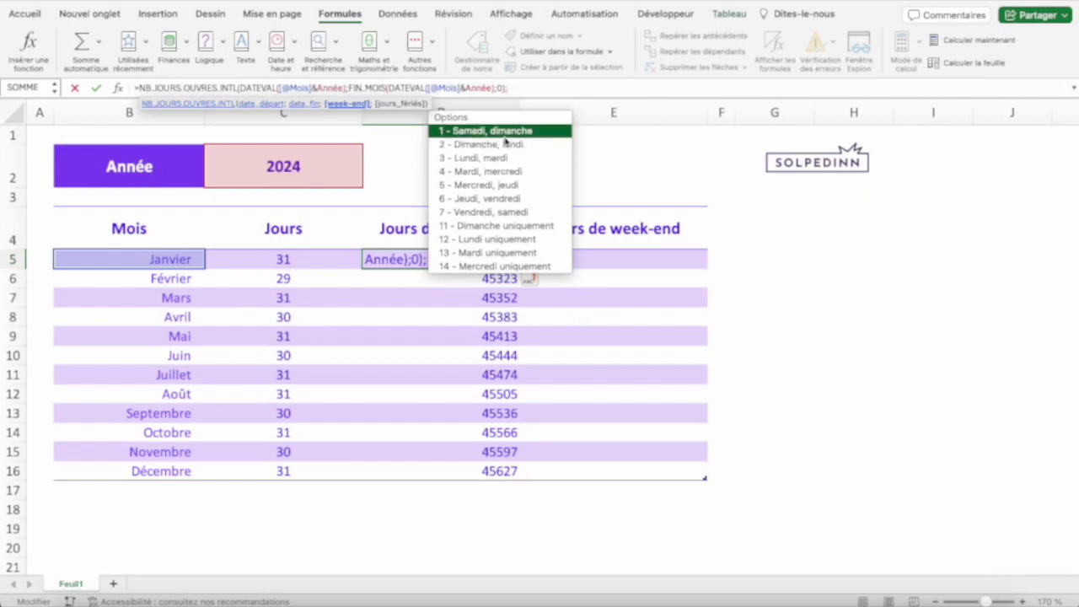
Finish the D5 formula with weekend option 1 (Samedi, dimanche) and commit it to column D.
double_click(504, 136)
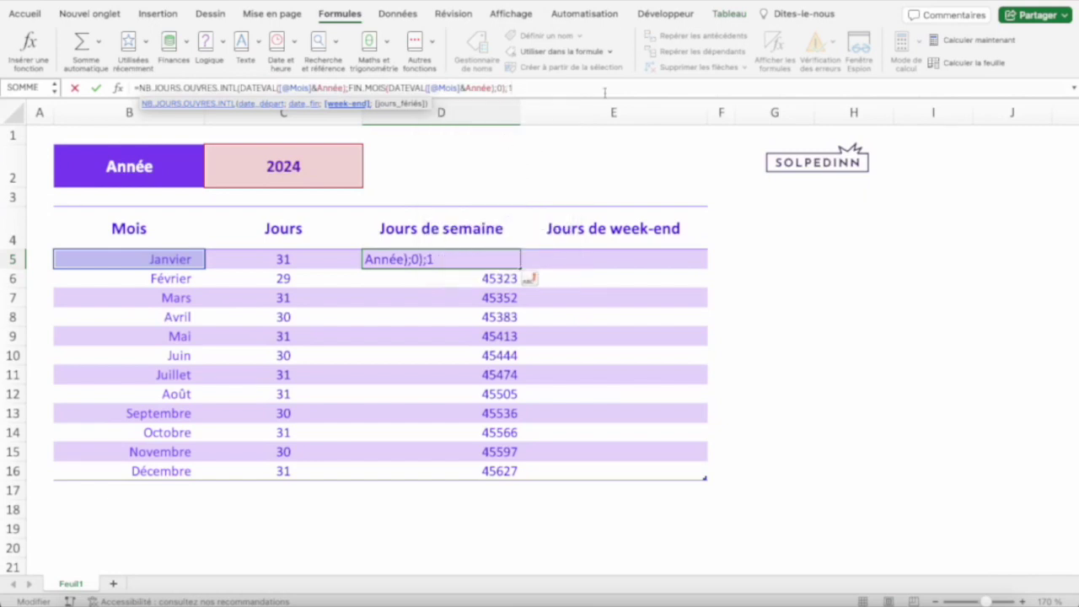
type(";")
key("BackSpace")
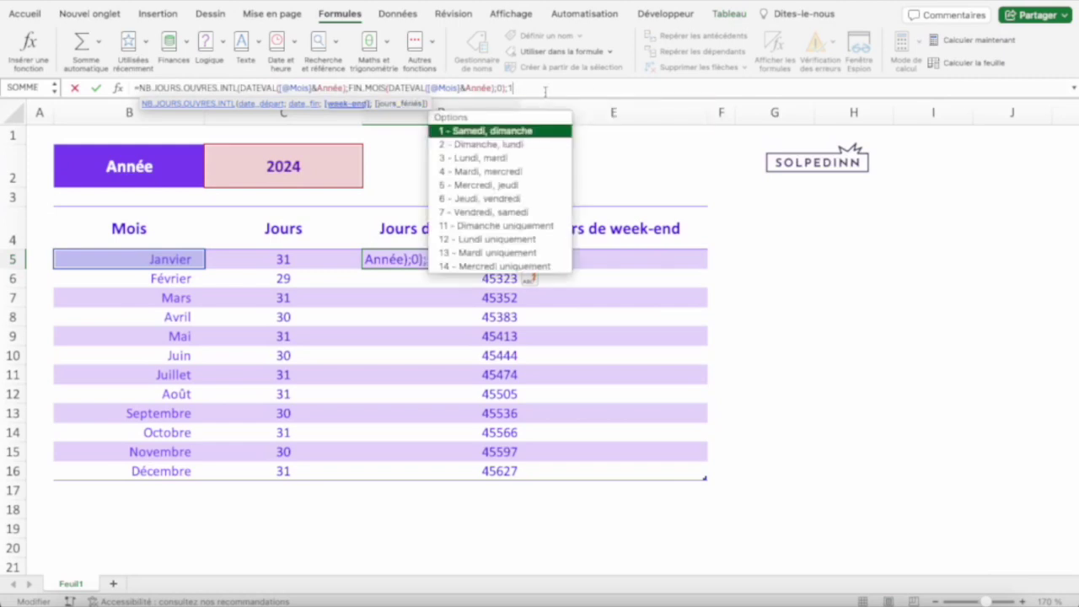
type(")")
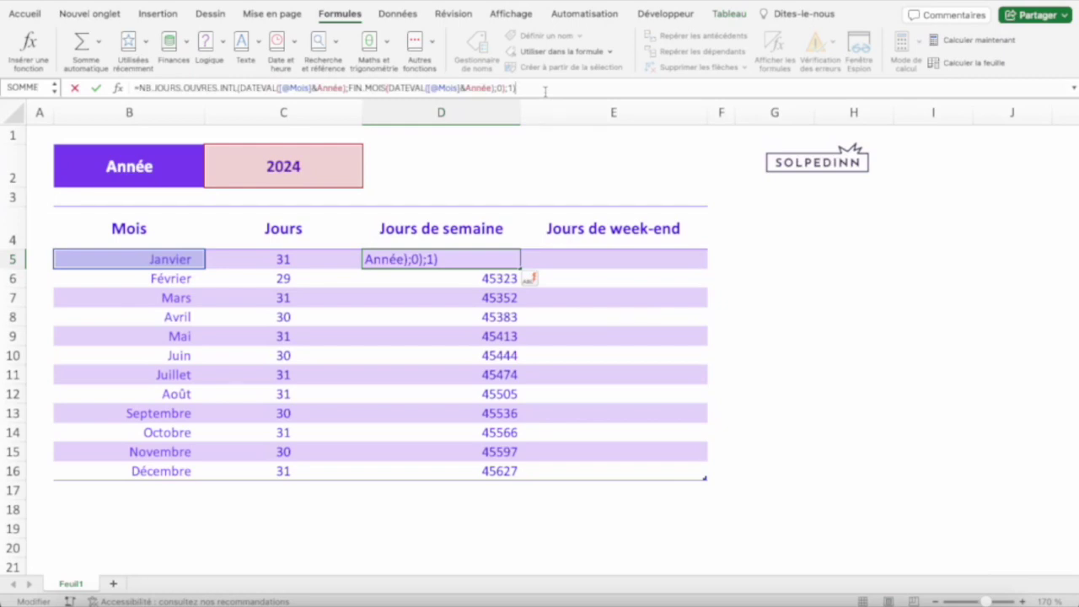
key("Return")
Centre the working-day counts in column D.
key("ctrl+space")
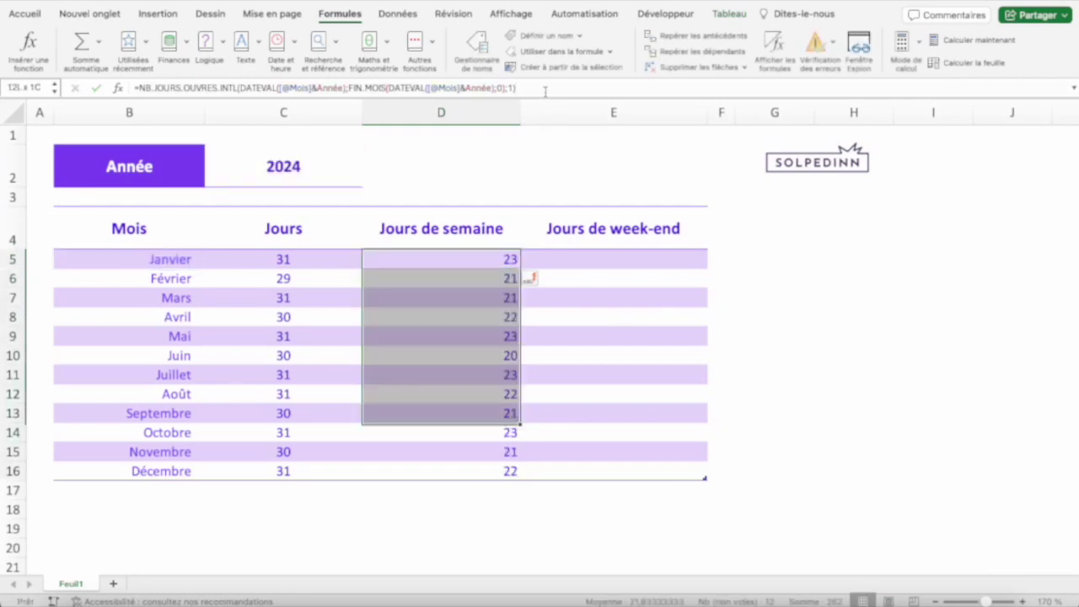
left_click(25, 14)
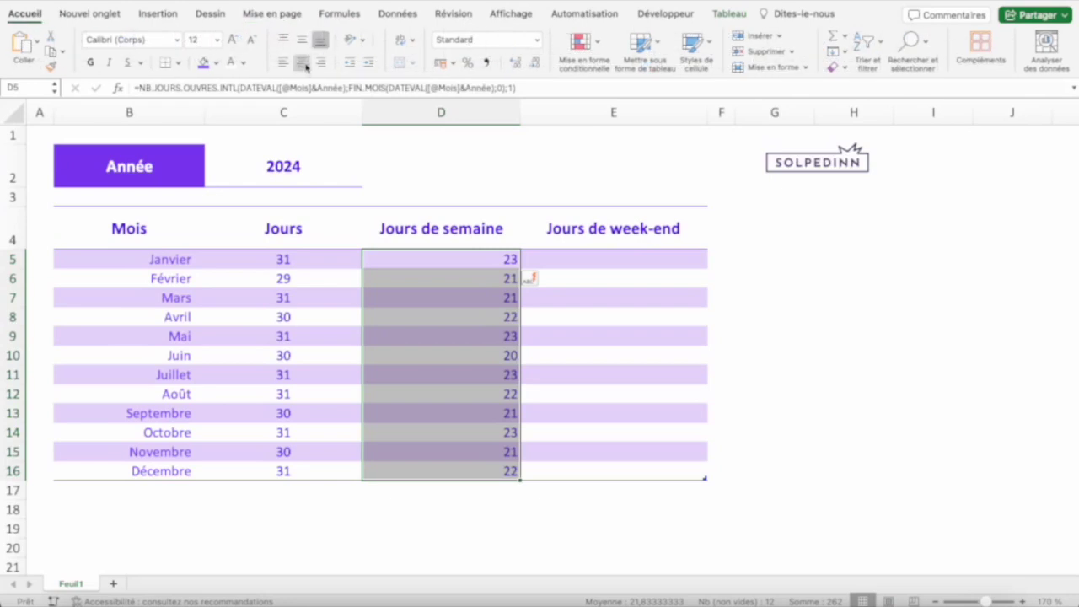
left_click(305, 66)
Replace 'de semaine' in the D4 header so it reads Jours travaillés.
left_click(434, 264)
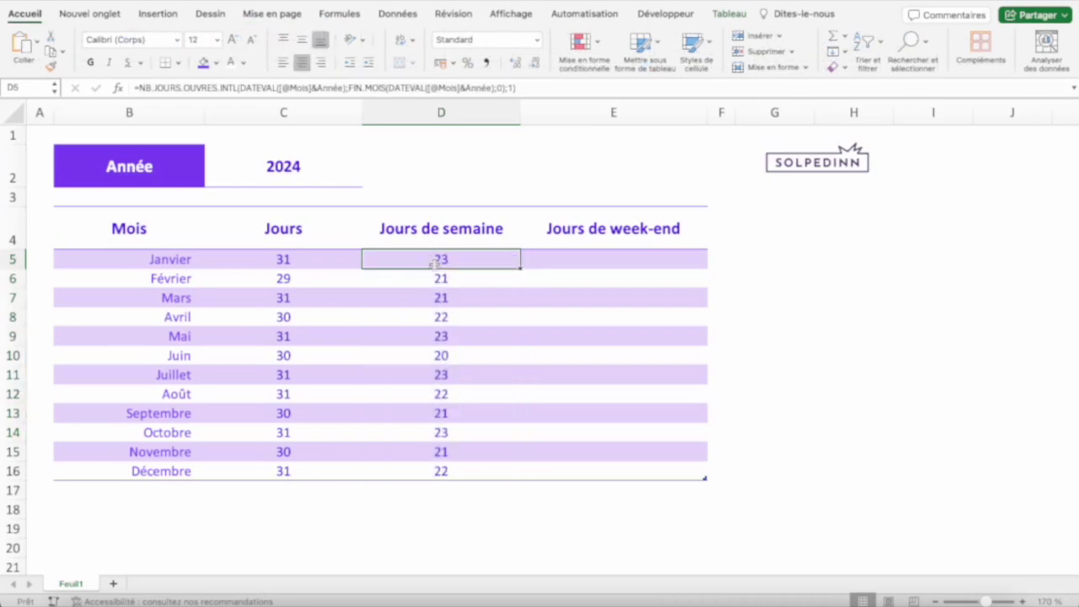
double_click(459, 229)
left_click_drag(423, 227, 511, 225)
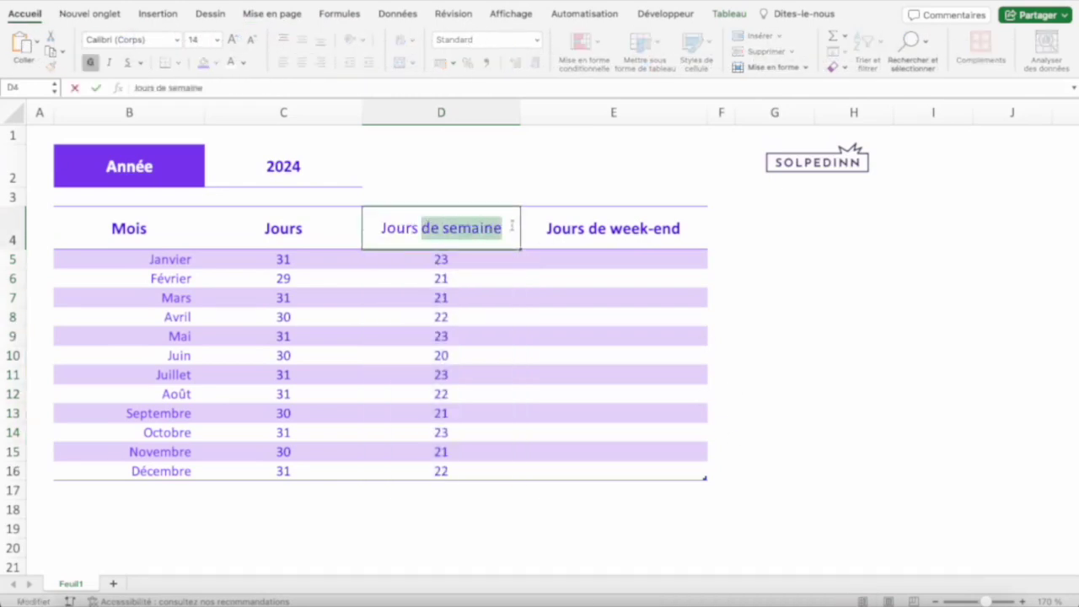
type("travaillés")
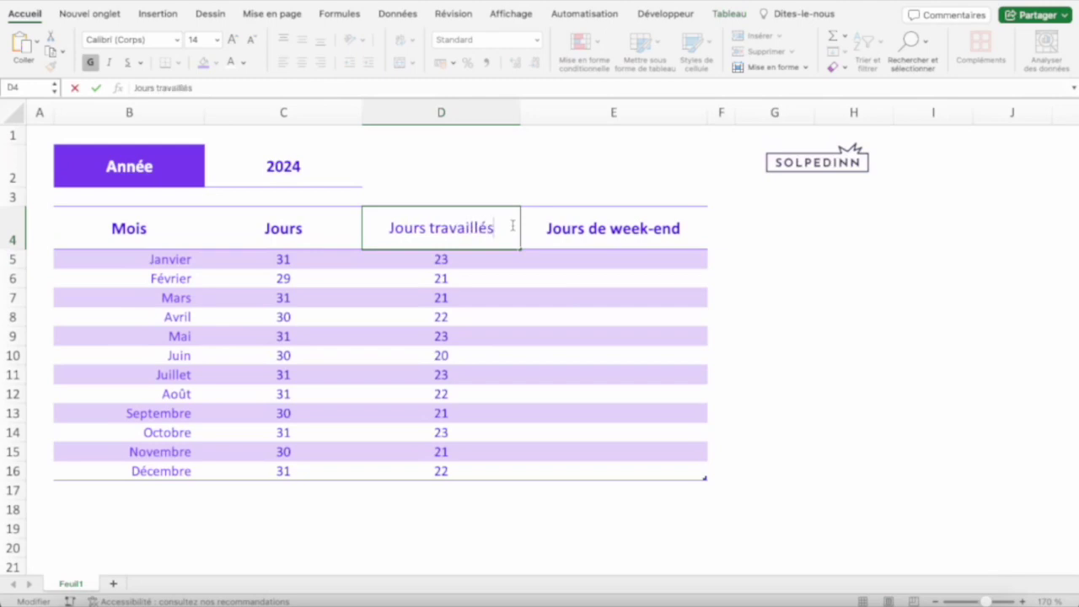
key("Return")
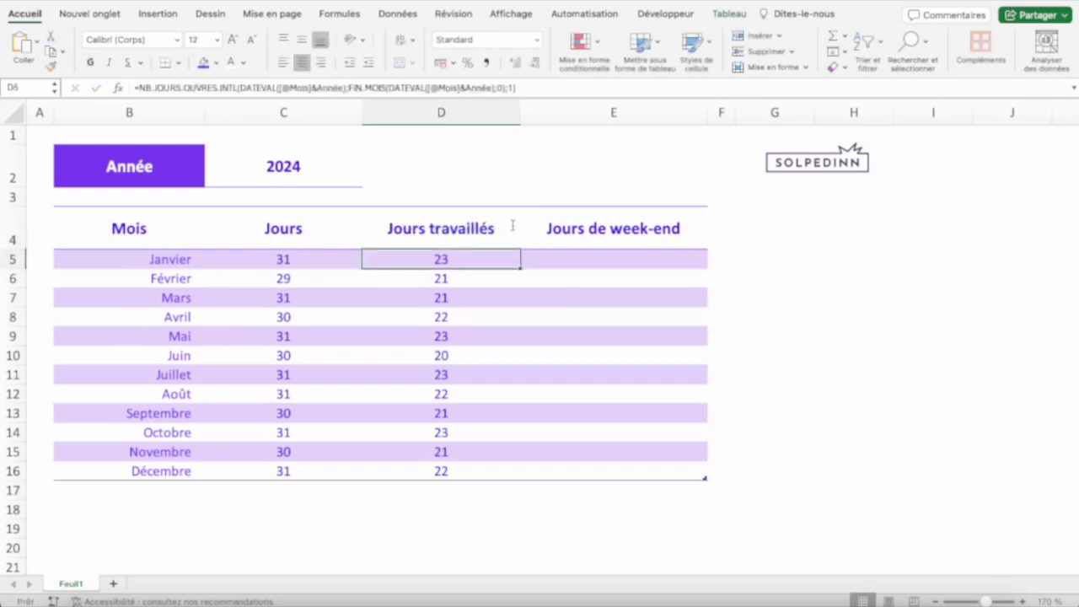
Replace the weekend argument with the custom string "0000000" and check D5.
left_click(501, 87)
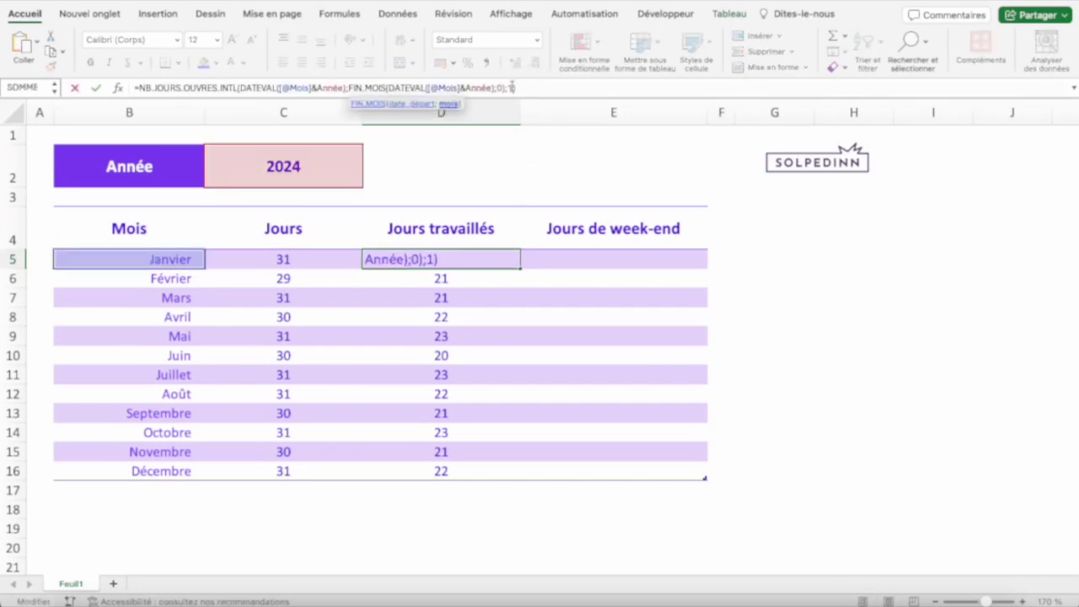
key("BackSpace")
key("BackSpace")
left_click(510, 145)
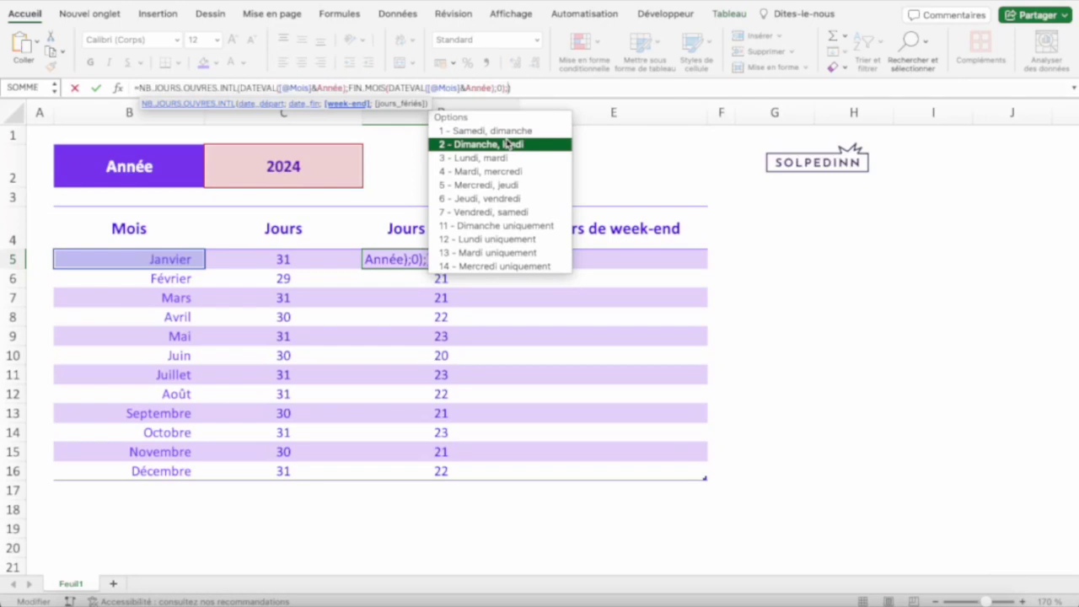
type("\"")
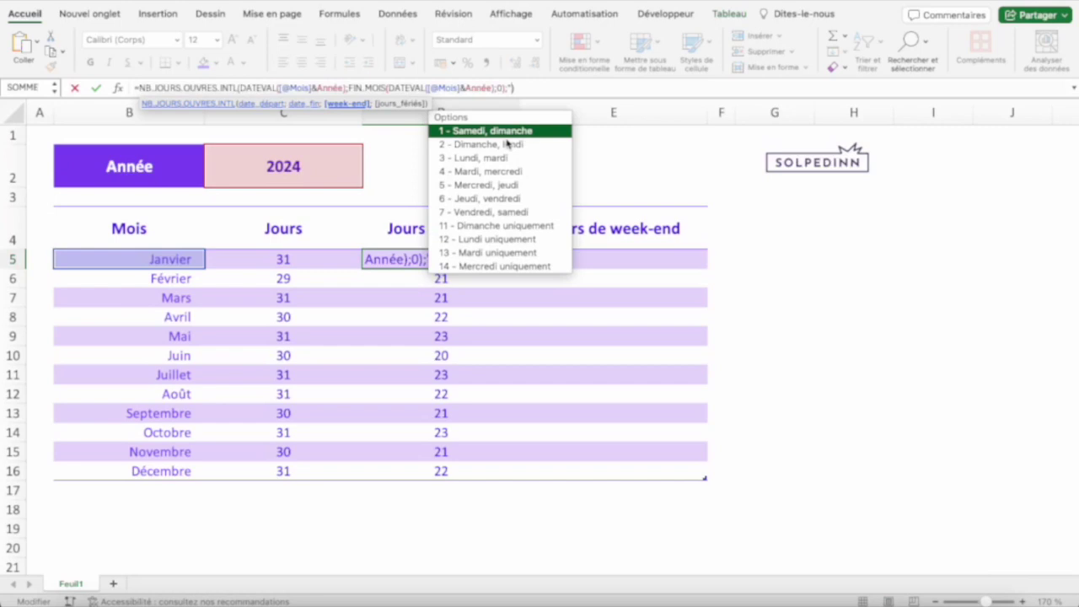
type("000")
type("0000\"")
key("Return")
key("Up")
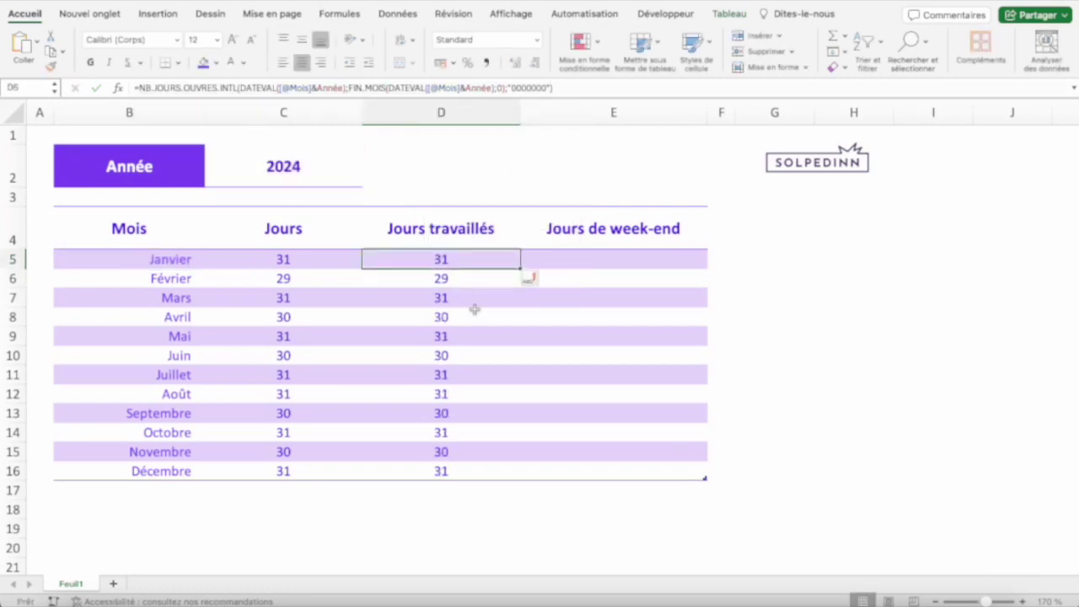
Change the weekend string's last digits to 11 so Saturday and Sunday are off.
left_click(543, 88)
key("BackSpace")
key("BackSpace")
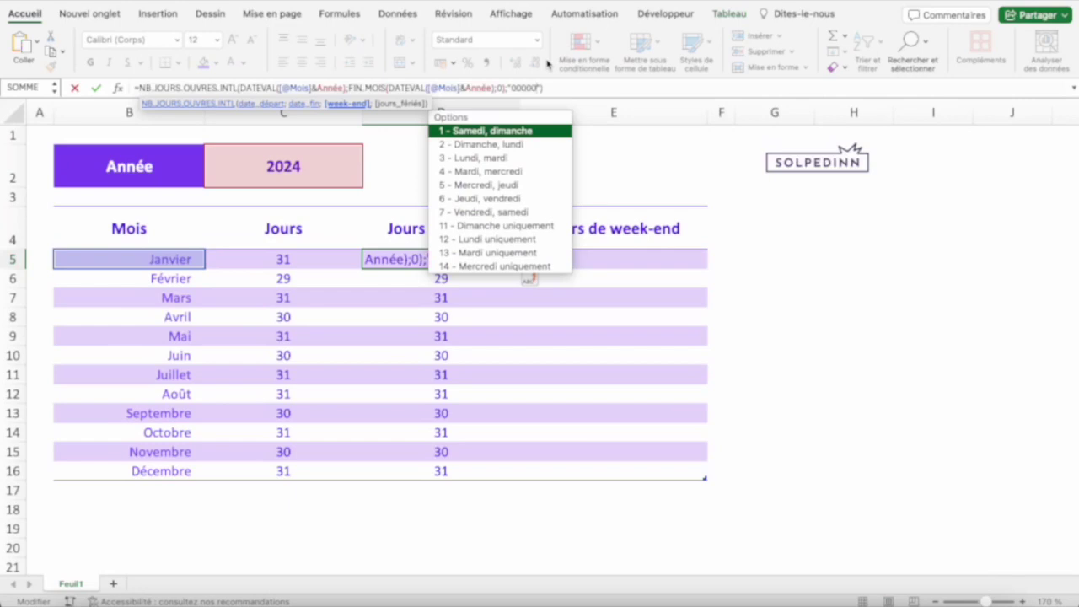
type("11")
key("Return")
key("Up")
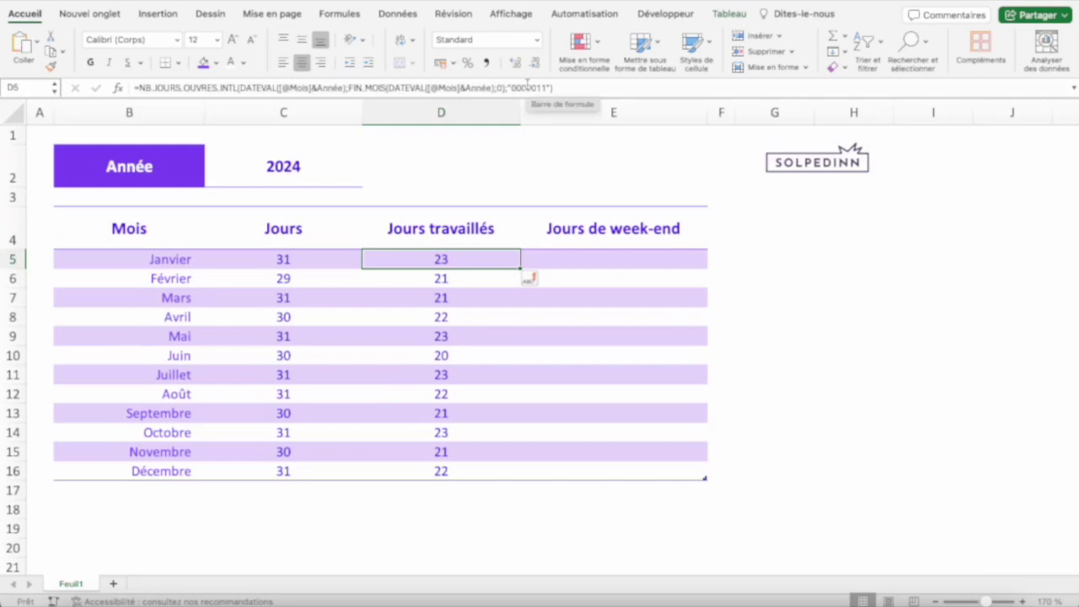
Set the weekend string to "0001111", giving 15 working days for Janvier.
left_click(527, 87)
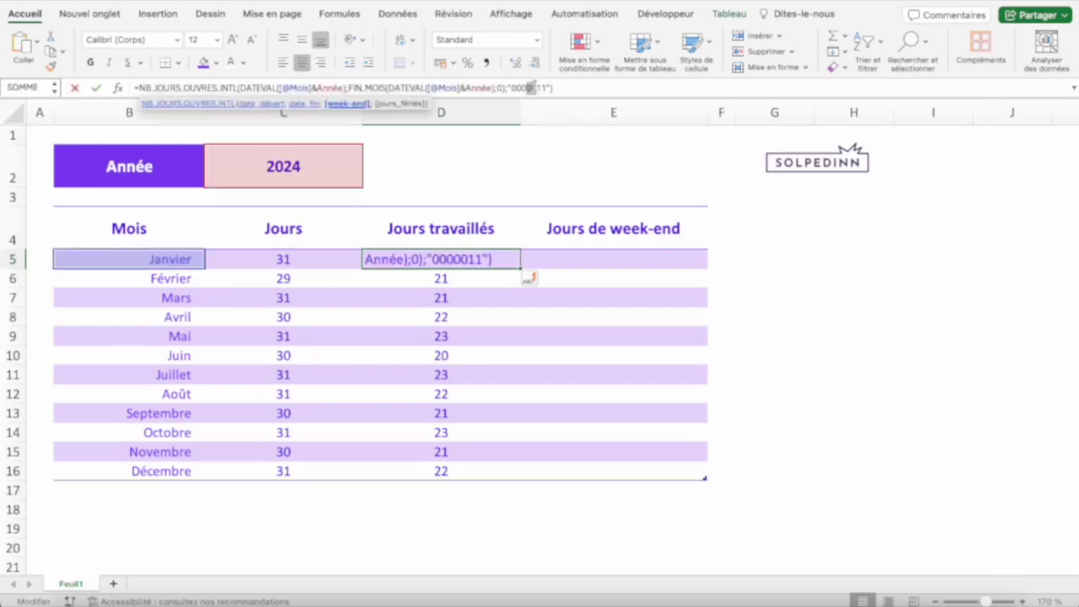
key("BackSpace")
type("11")
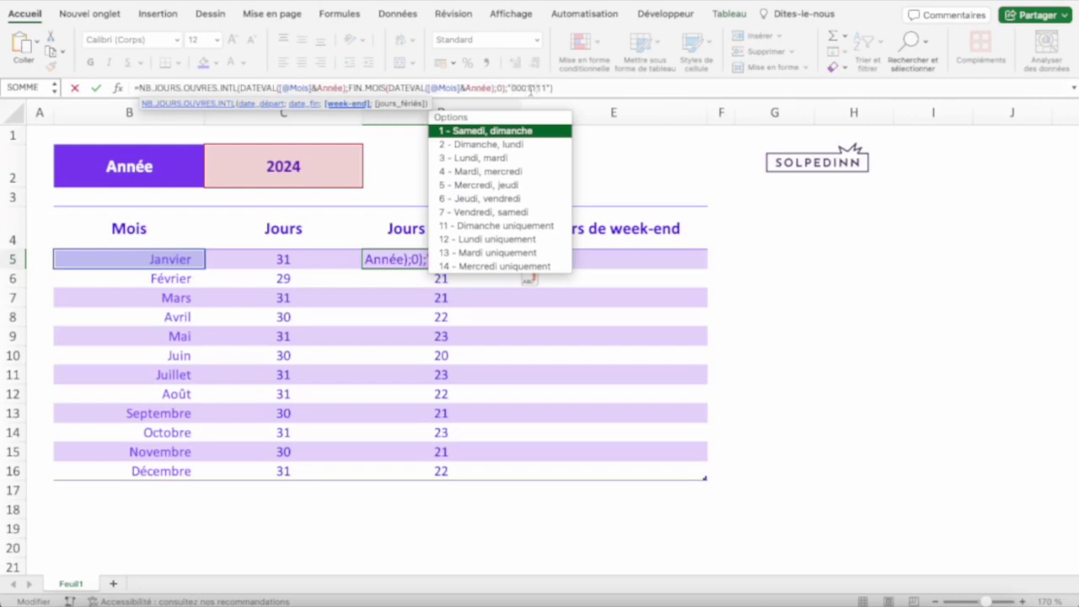
key("Return")
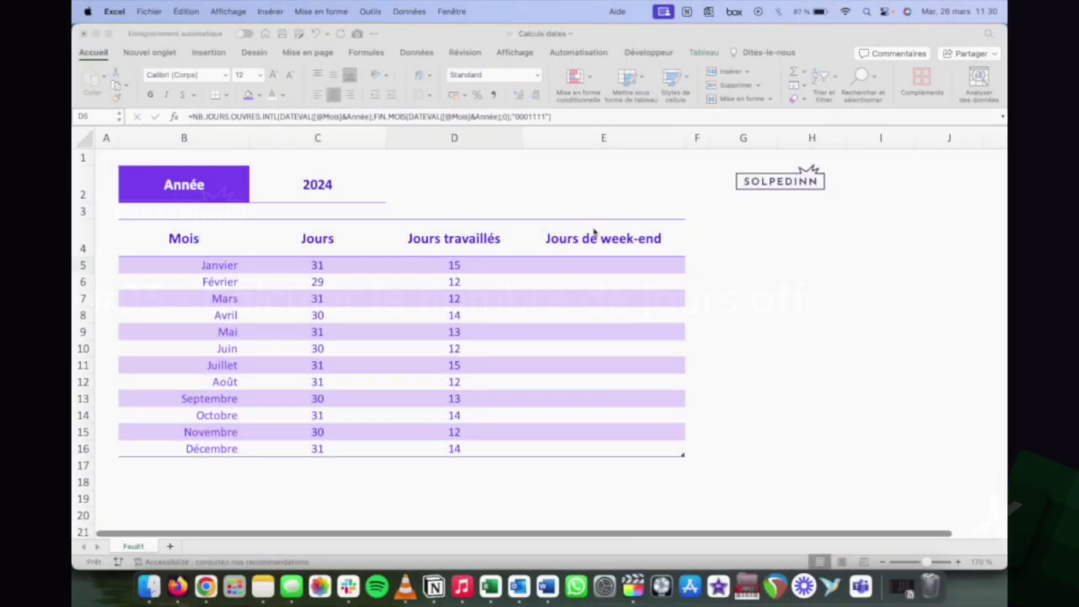
Rename the E4 header to Jours off, correcting the extra letter.
left_click(557, 241)
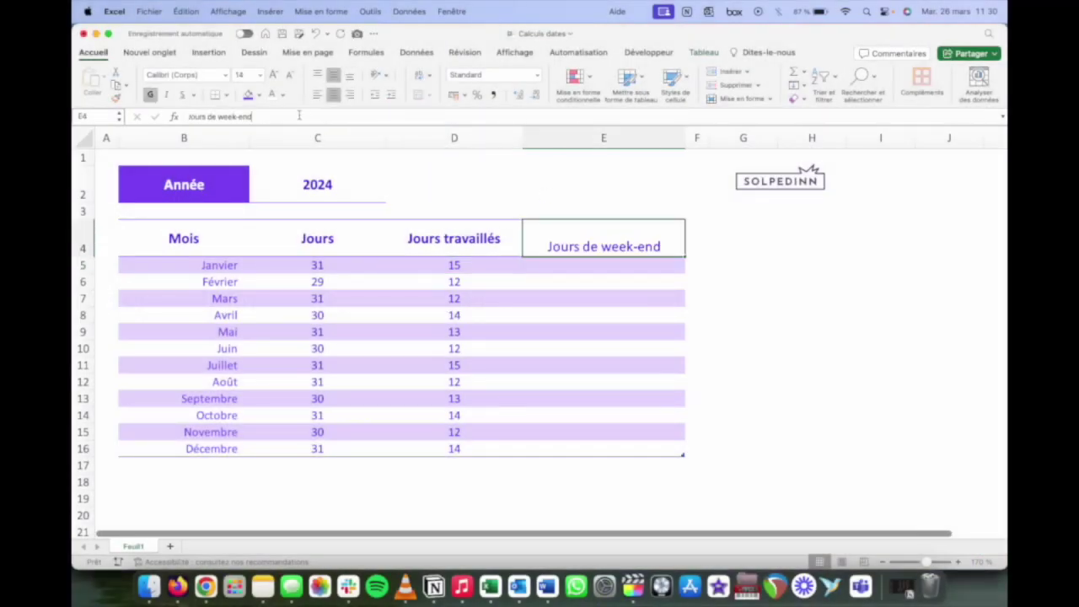
type("Jours offf")
key("Return")
key("Up")
key("ctrl+u")
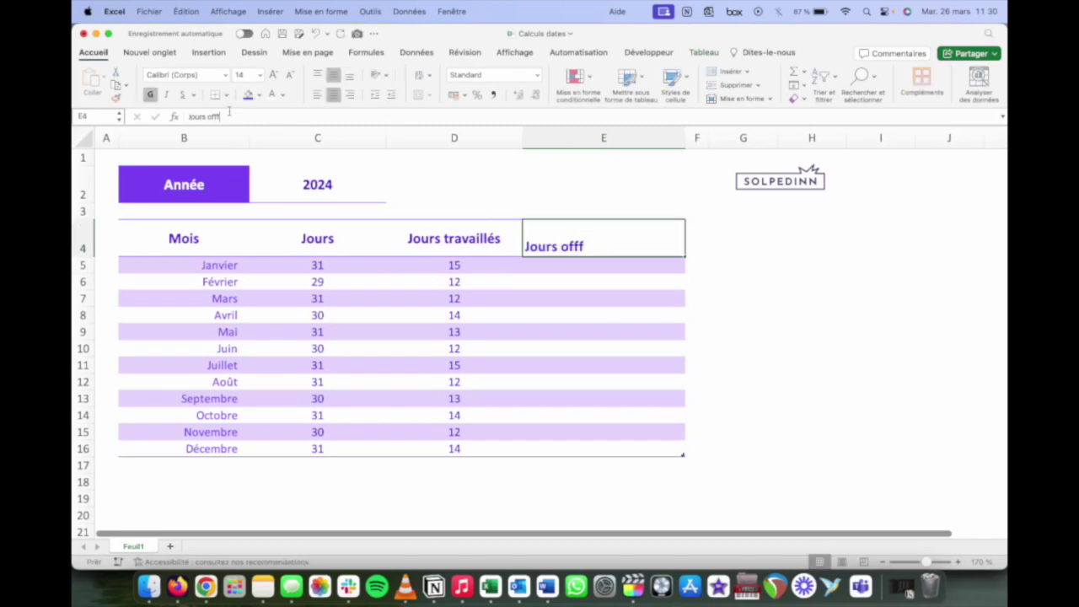
key("BackSpace")
key("Return")
Try a Jours minus Jours travaillés formula in Jours off, then clear those results.
type("=")
key("Left")
key("Left")
type("-")
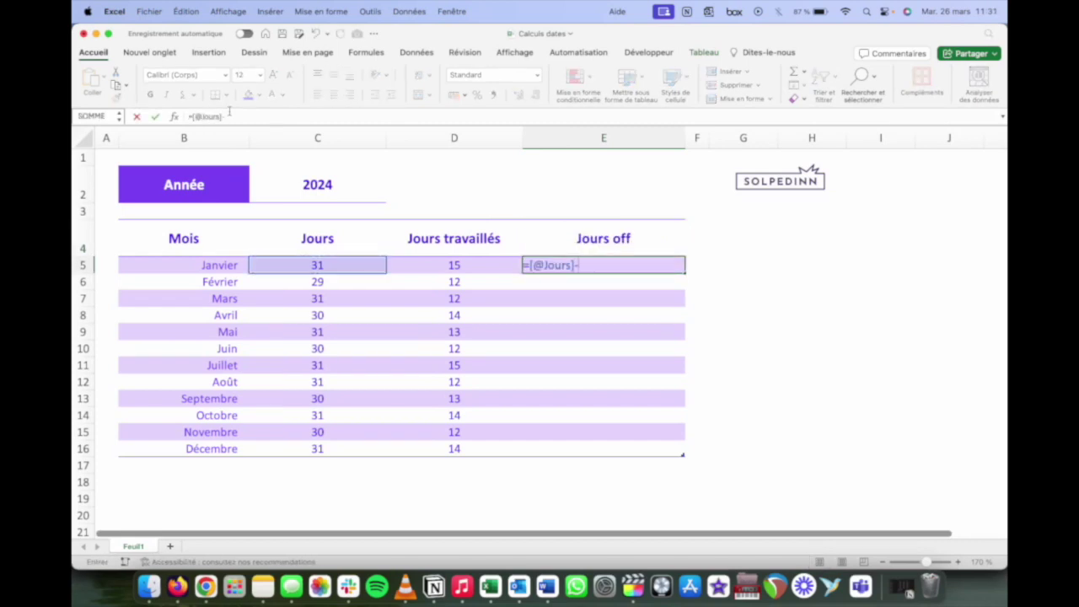
key("Left")
key("Return")
key("Up")
key("ctrl+shift+Down")
key("ctrl+shift+Up")
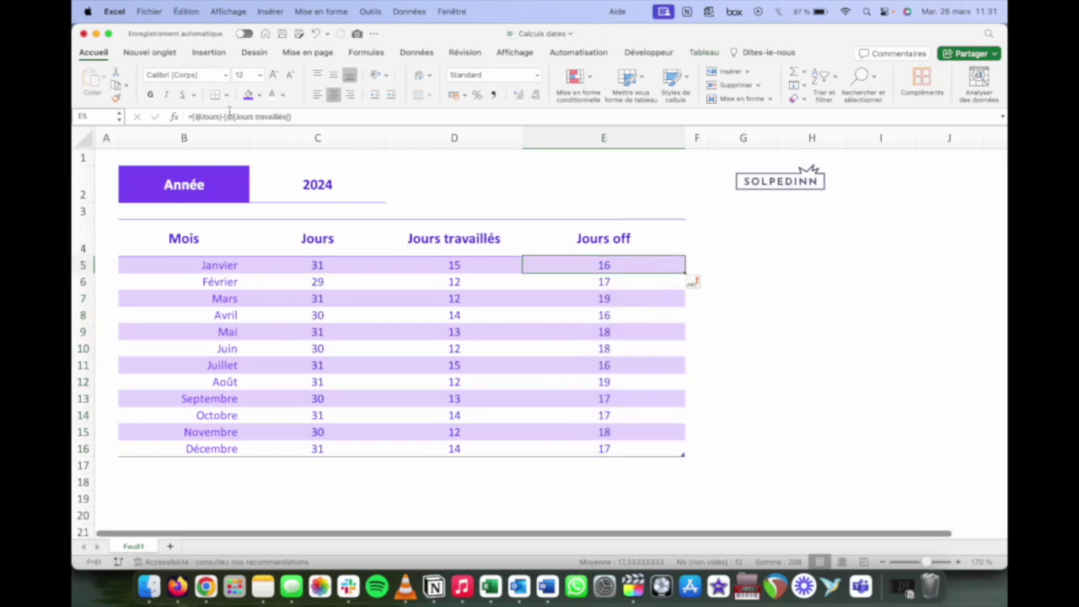
key("ctrl+shift+Down")
key("Delete")
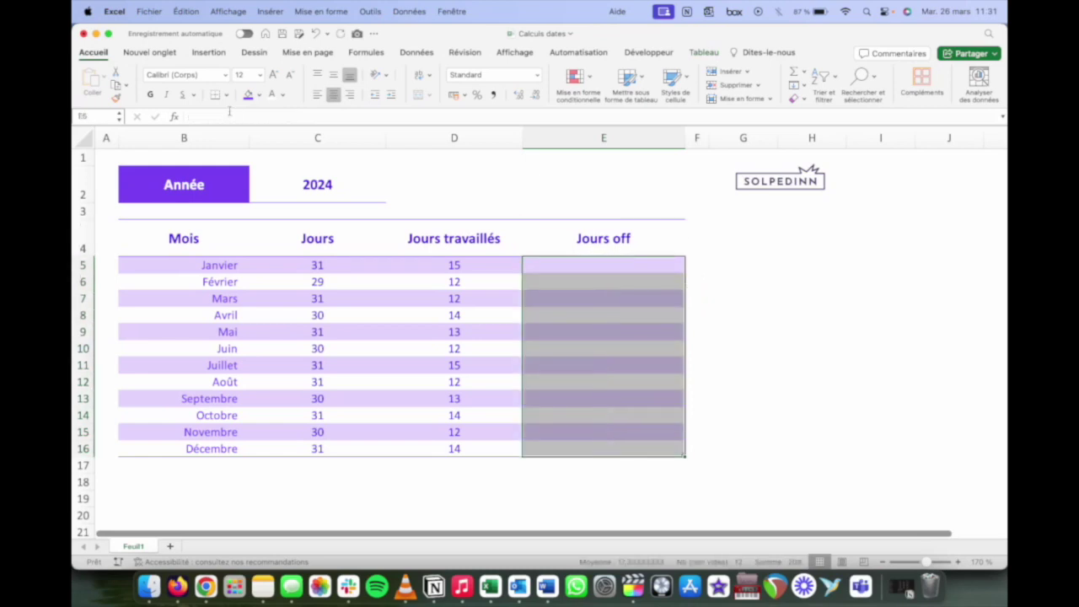
Copy the working-days formula from D5 into the first Jours off cell.
key("Left")
left_click_drag(191, 115, 553, 116)
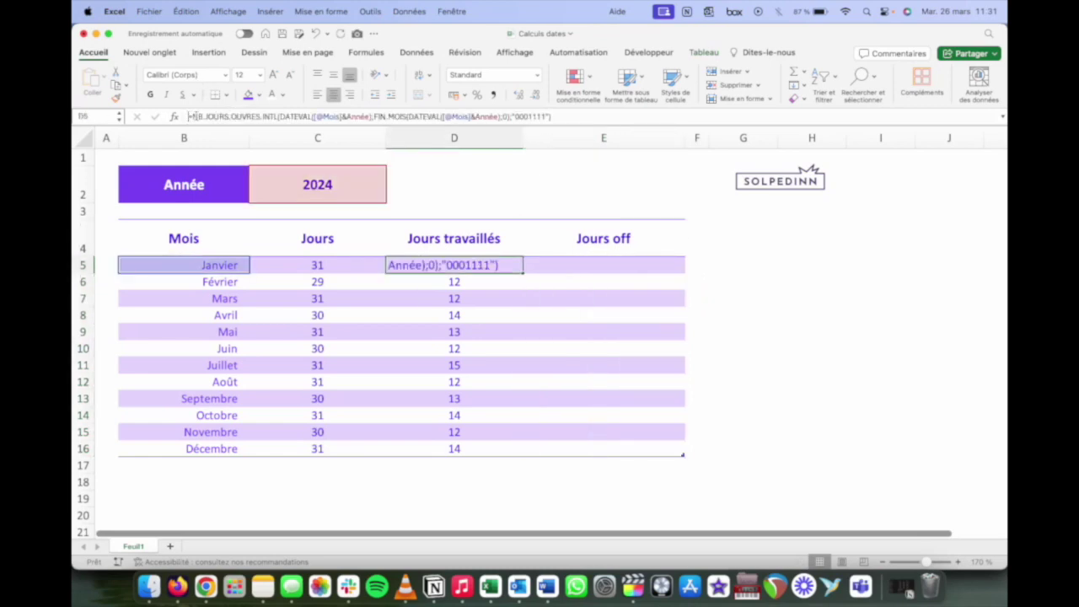
key("Return")
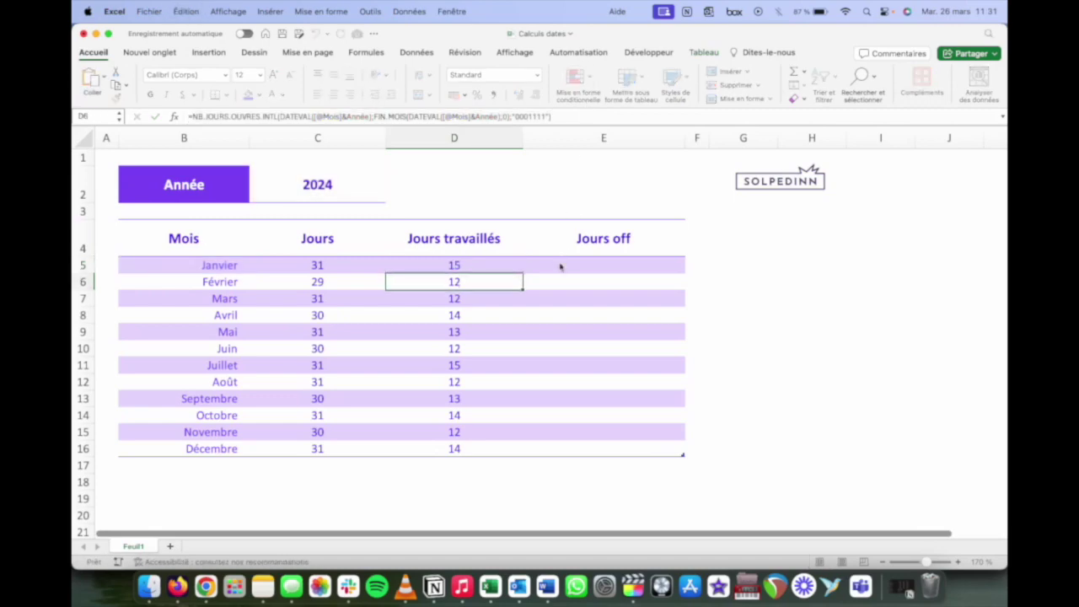
key("Up")
left_click(560, 267)
type("=NB.JOURS.OUVRES.INTL(DATEVAL([@Mois]&Année);FIN.MOIS(DATEVAL([@Mois]&Année);0);\"0001111\")")
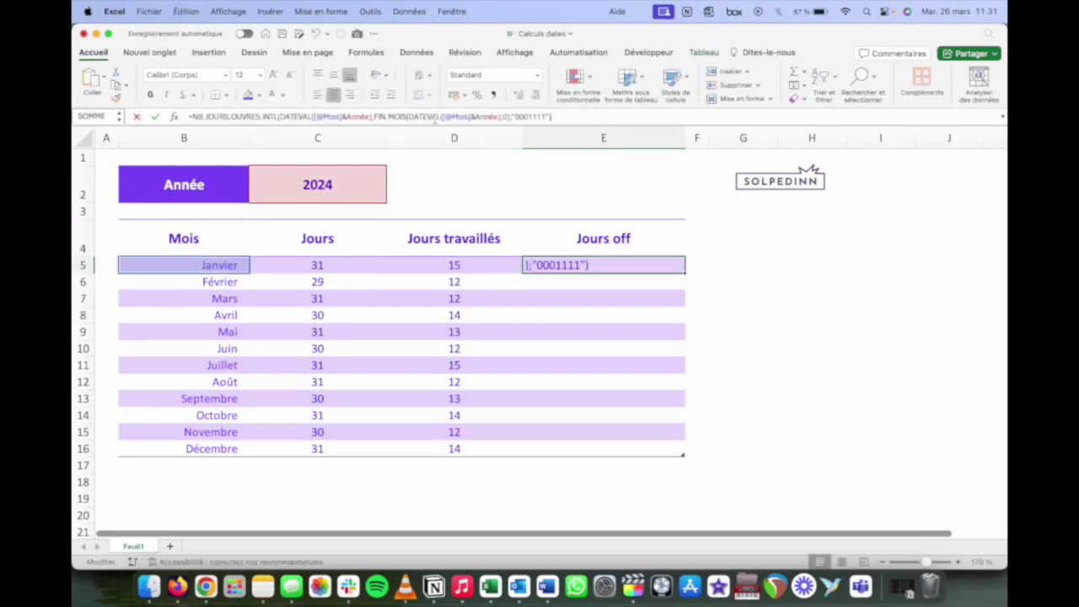
key("Return")
key("Up")
Change the Jours off weekend string to "1110000", giving 16 for Janvier.
left_click_drag(515, 116, 546, 116)
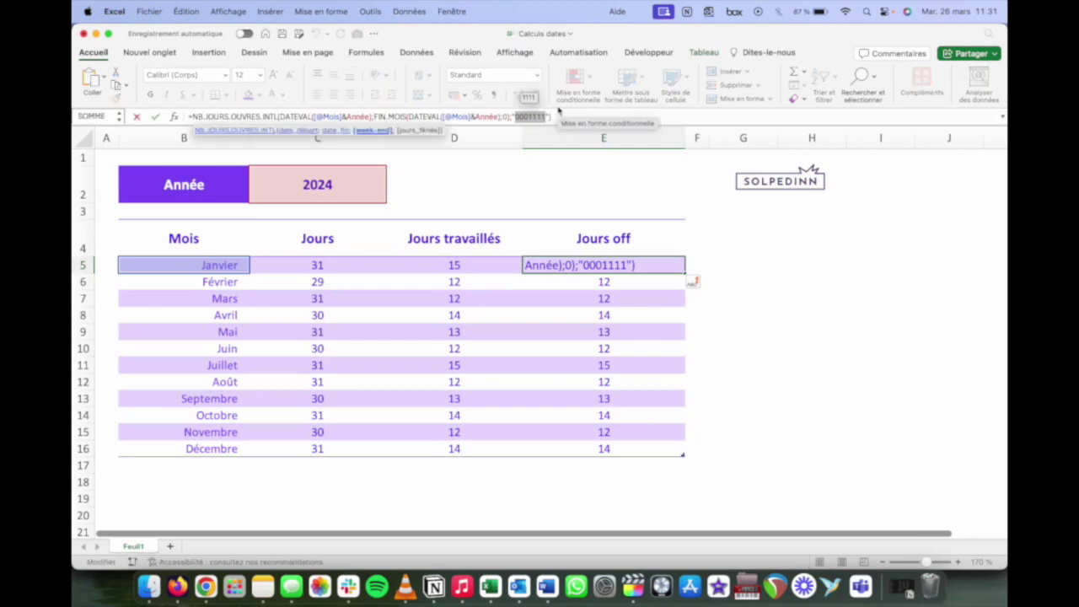
type("111")
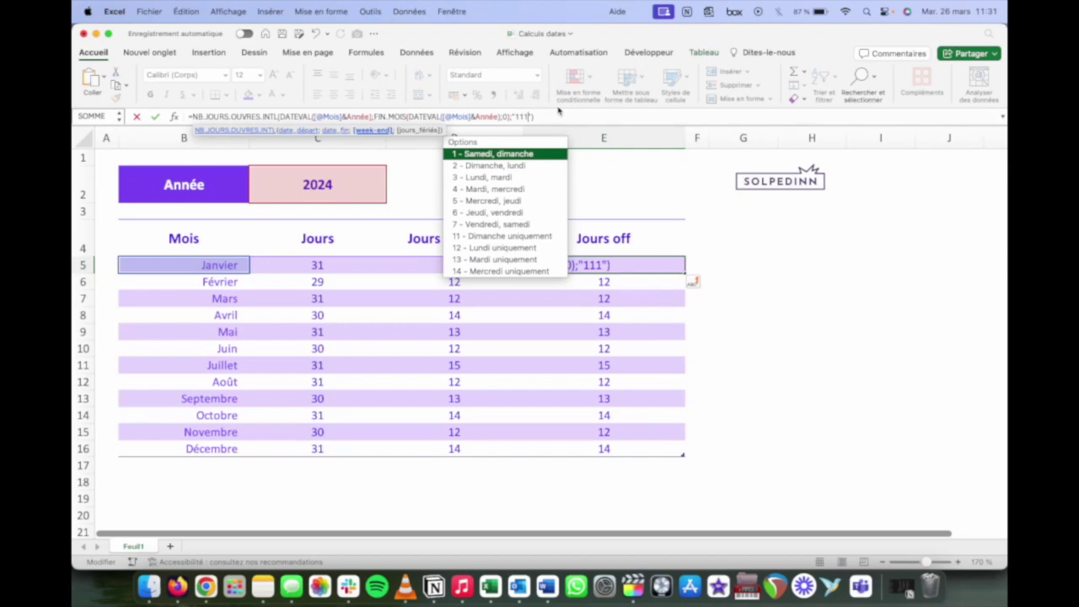
type("0000")
key("Return")
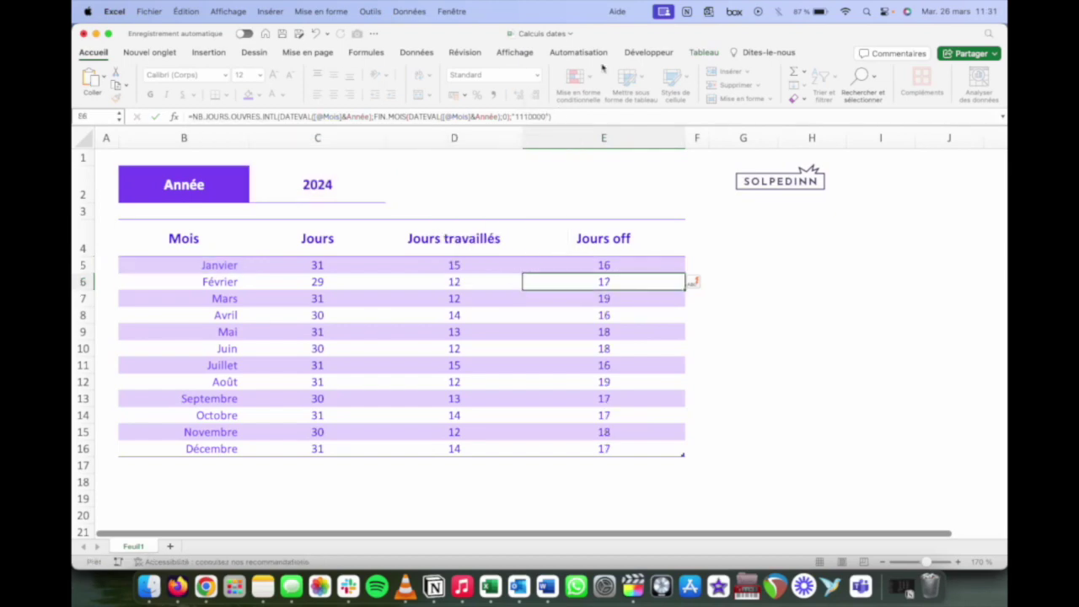
key("Up")
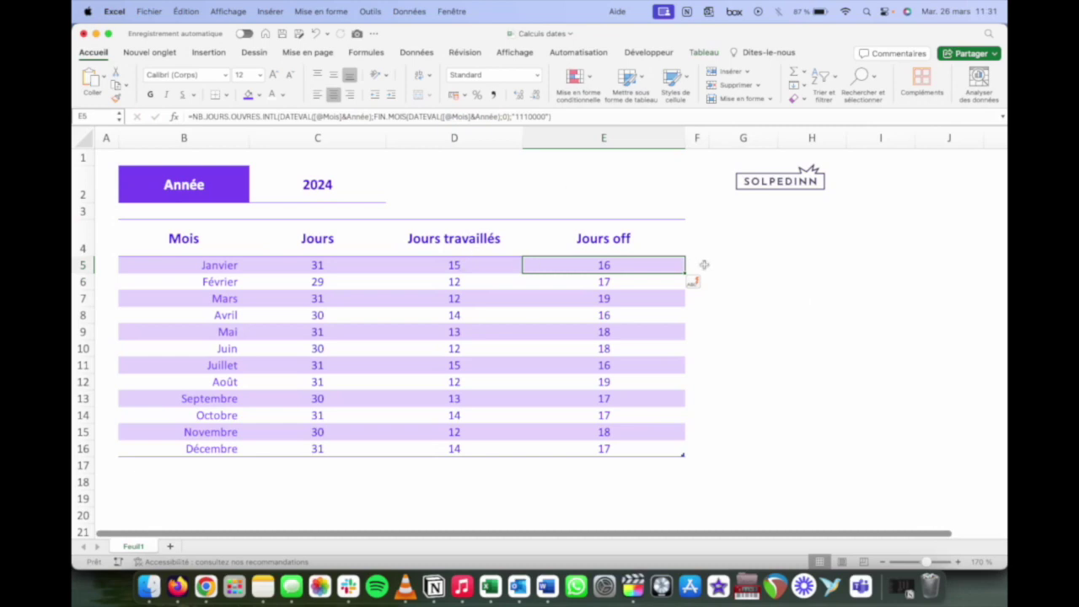
left_click(725, 264)
type("=")
key("Left")
key("Left")
key("Left")
key("Left")
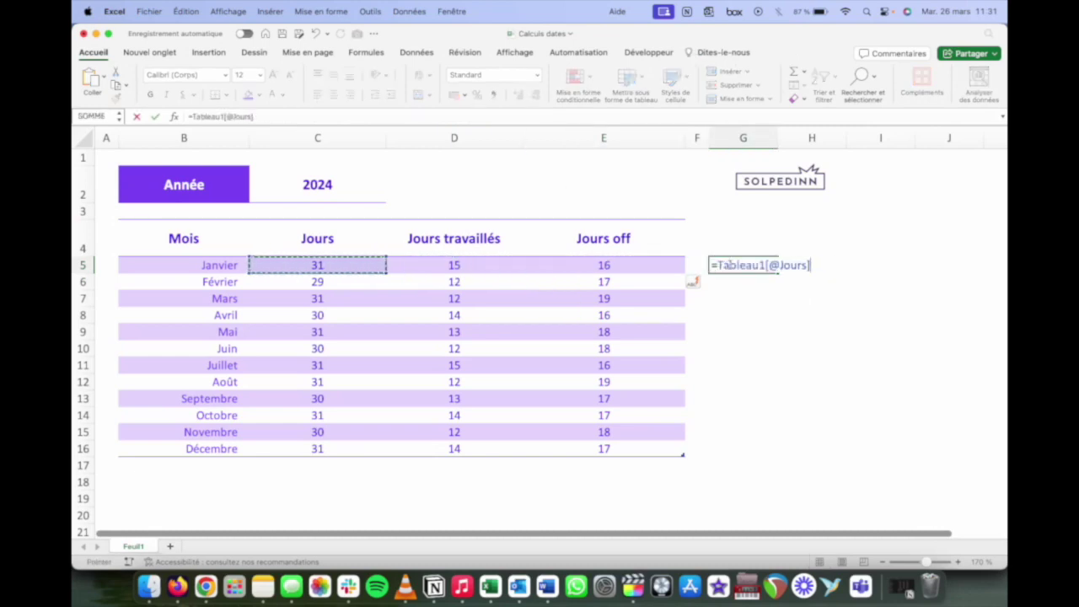
type("-")
key("Left")
key("Left")
key("Left")
key("Return")
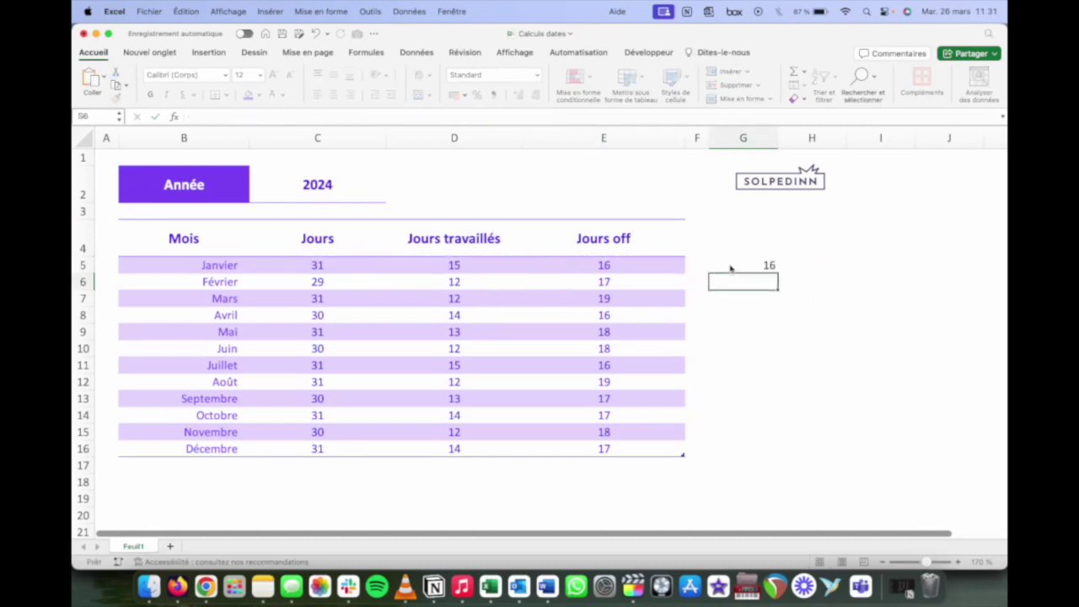
key("Up")
key("super+c")
key("shift+Down")
key("shift+Down")
key("shift+Down")
key("shift+Down")
key("shift+Down")
key("shift+Down")
key("shift+Down")
key("shift+Down")
key("shift+Down")
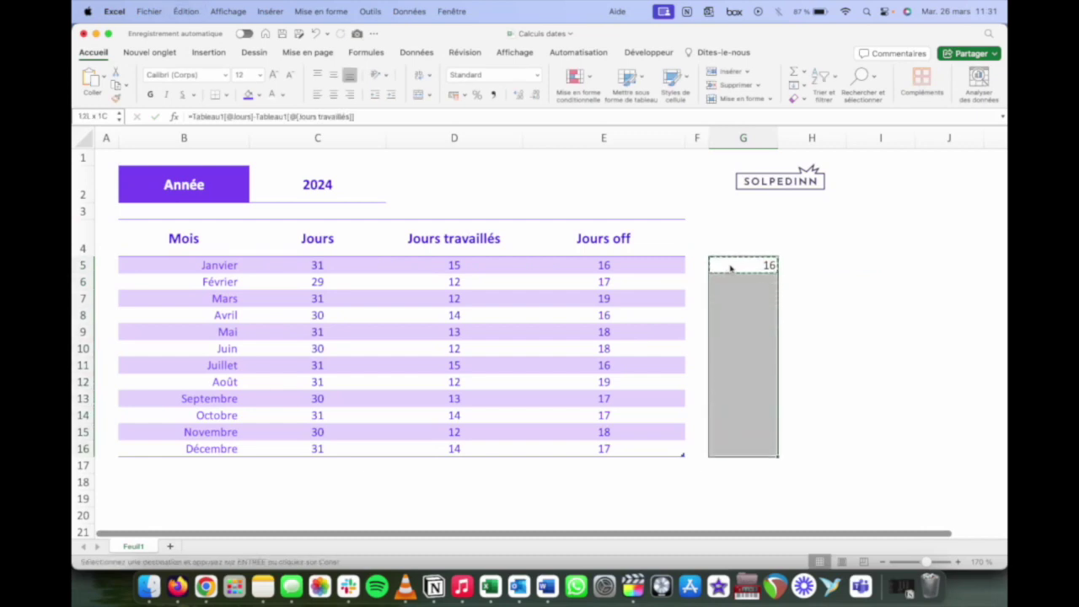
key("Return")
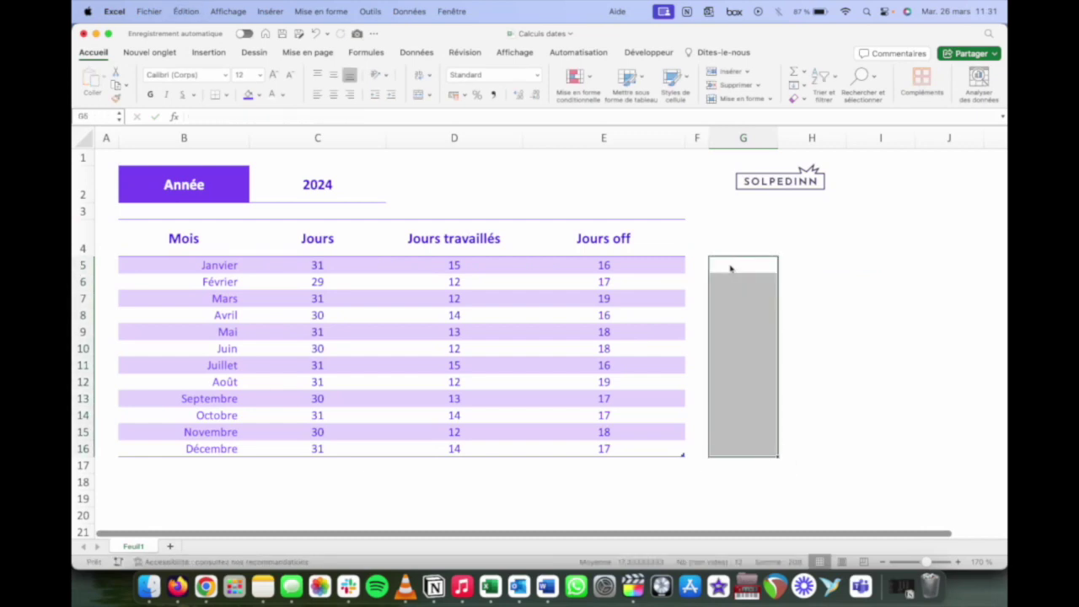
key("Delete")
key("Left")
key("Left")
key("Left")
key("Right")
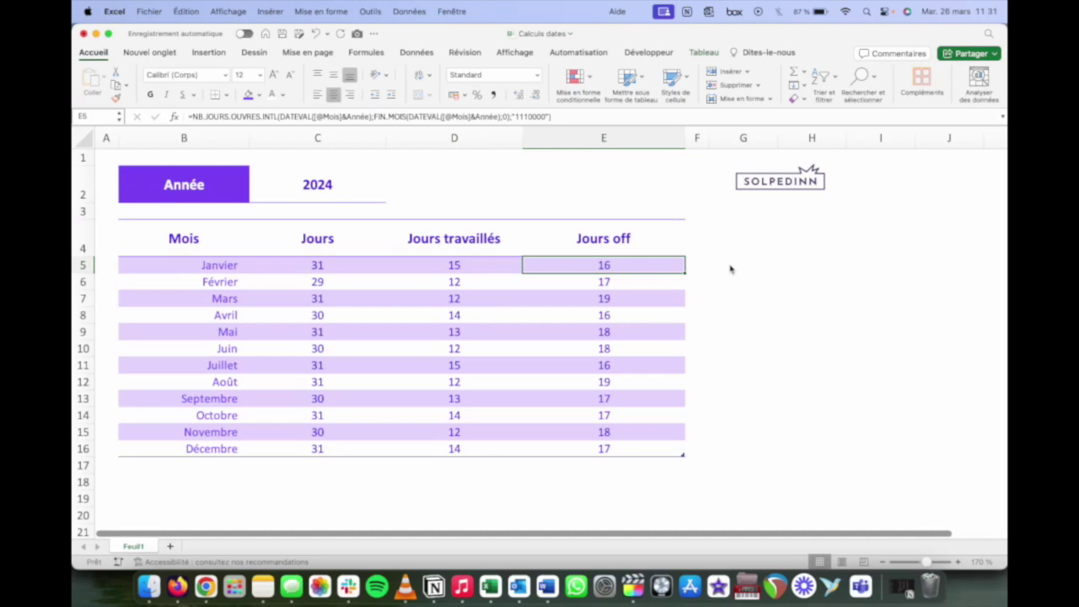
key("Left")
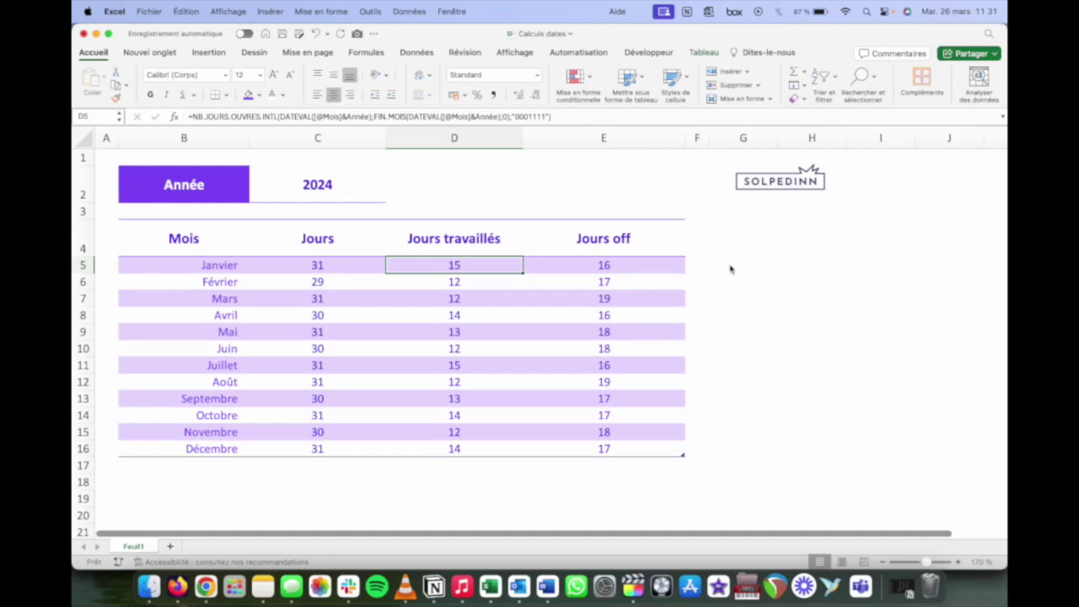
key("Left")
key("Left")
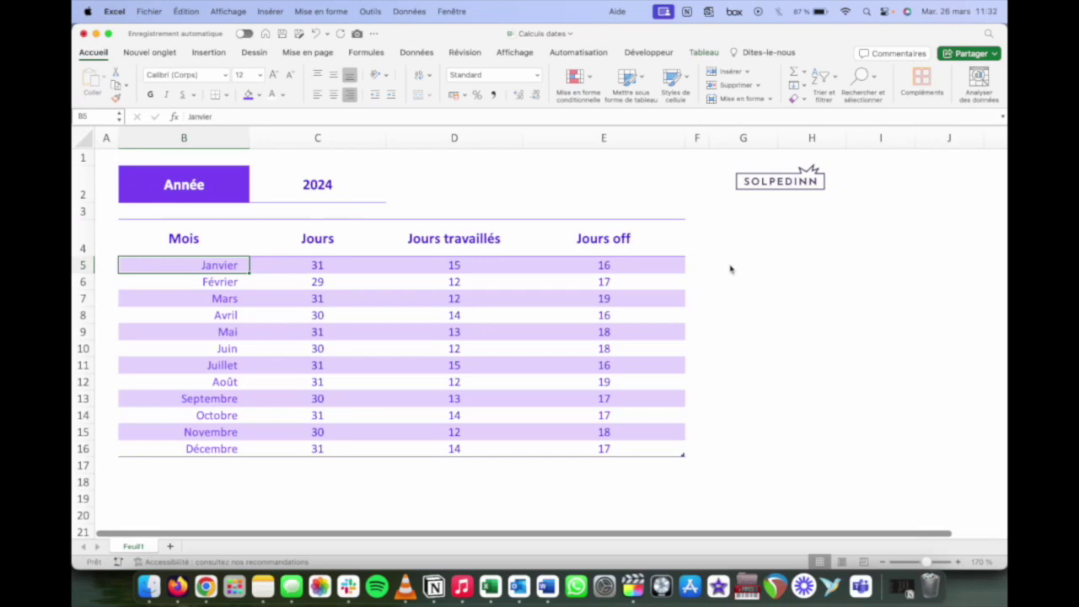
left_click(299, 185)
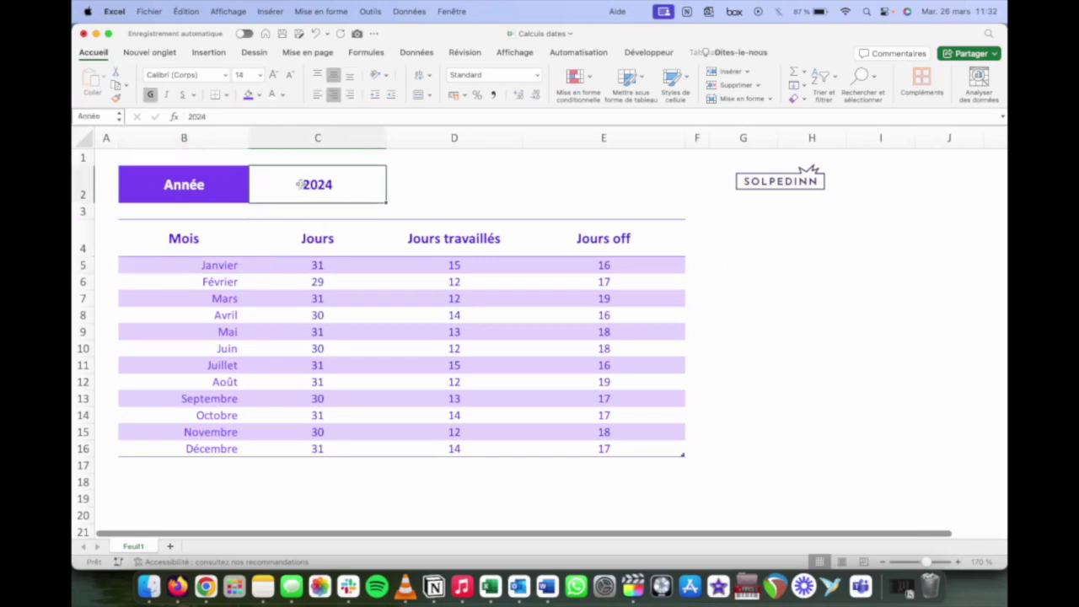
left_click_drag(223, 265, 214, 449)
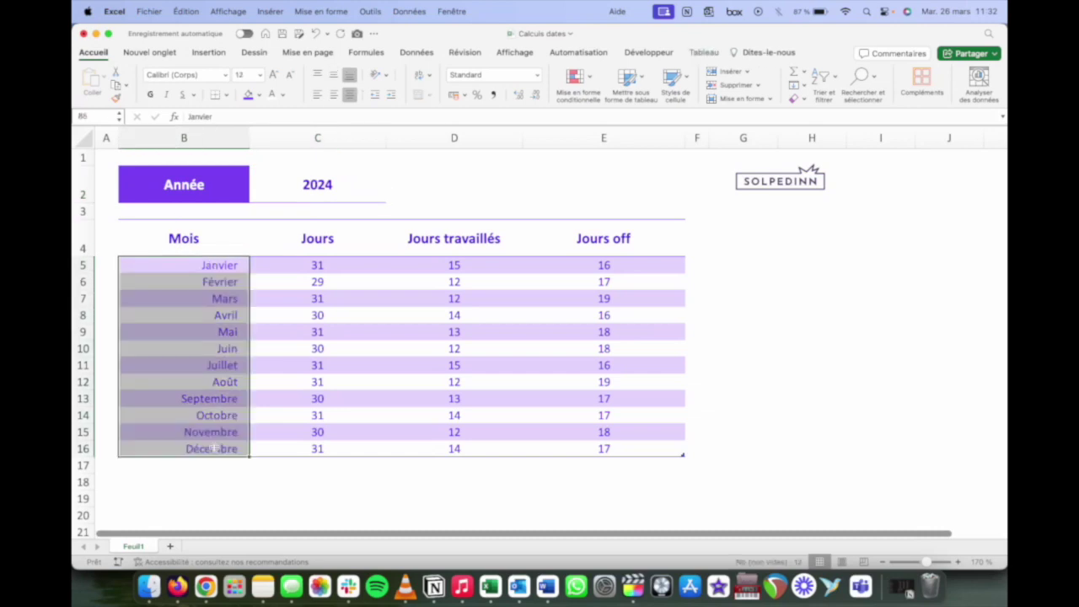
key("Right")
key("Right")
key("Right")
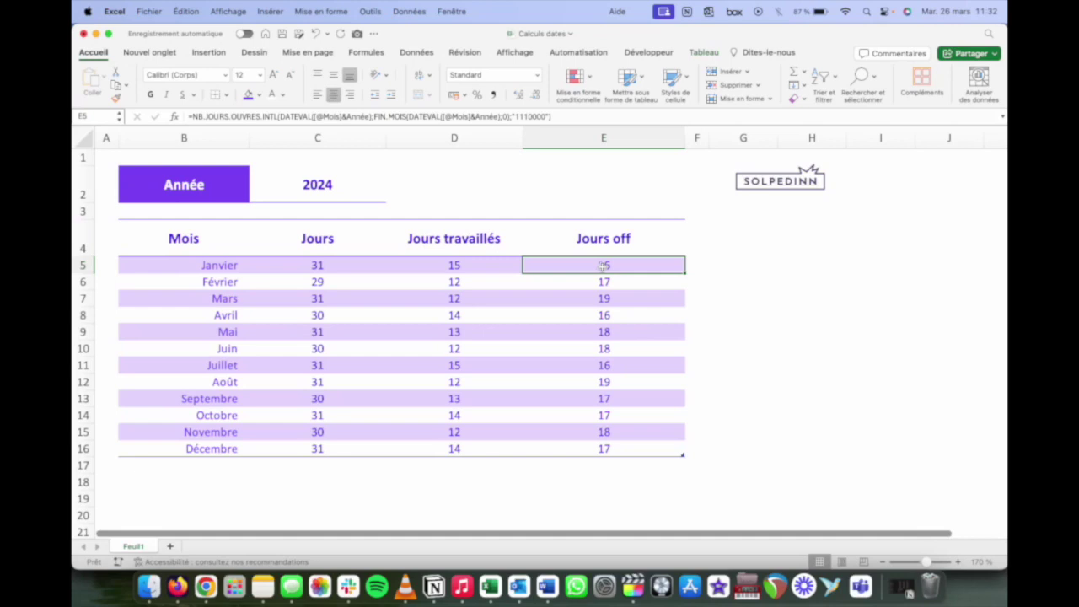
key("Left")
key("Left")
key("Left")
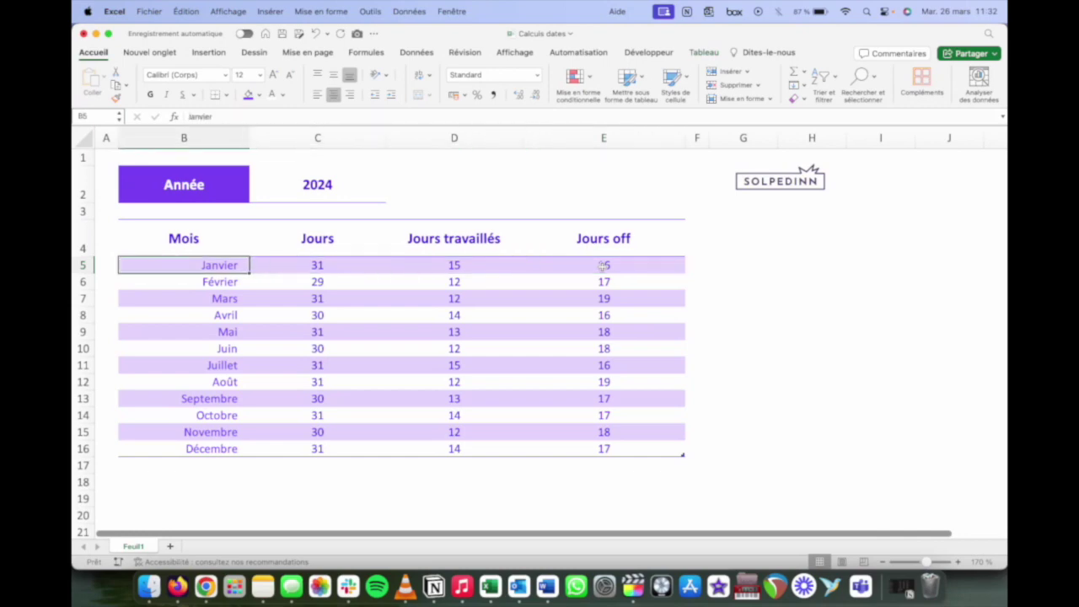
key("Right")
key("Right")
key("Right")
key("Left")
key("Left")
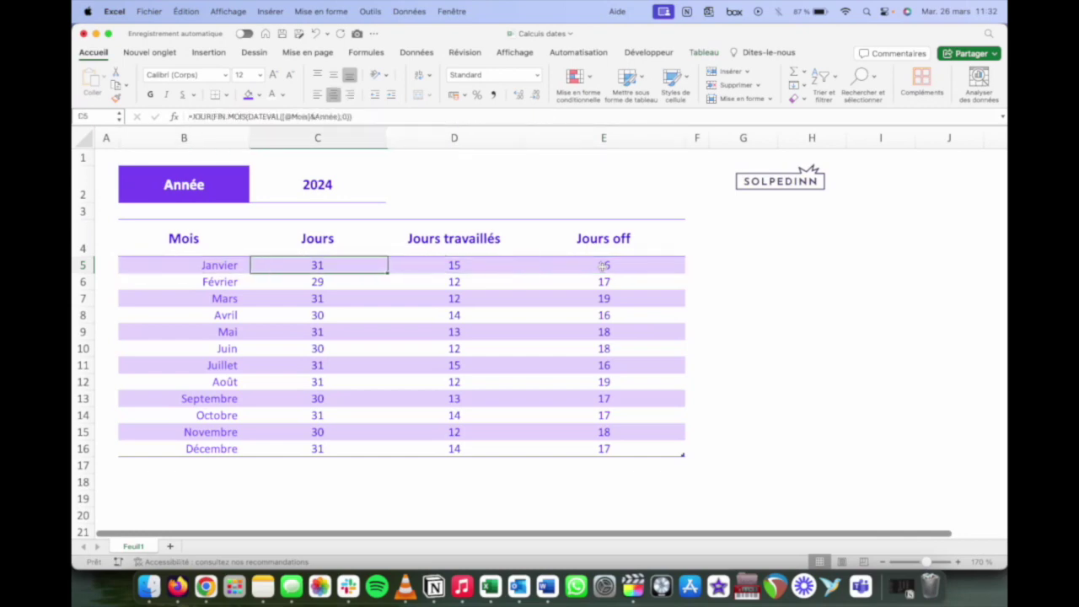
key("Right")
key("Right")
key("Down")
key("Down")
key("Up")
key("Left")
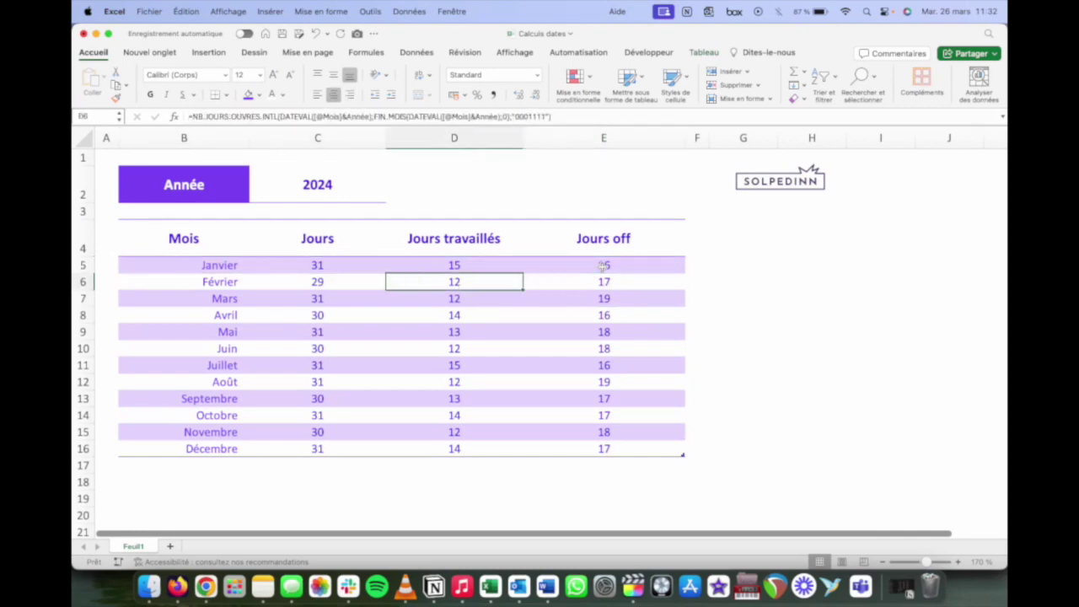
key("Up")
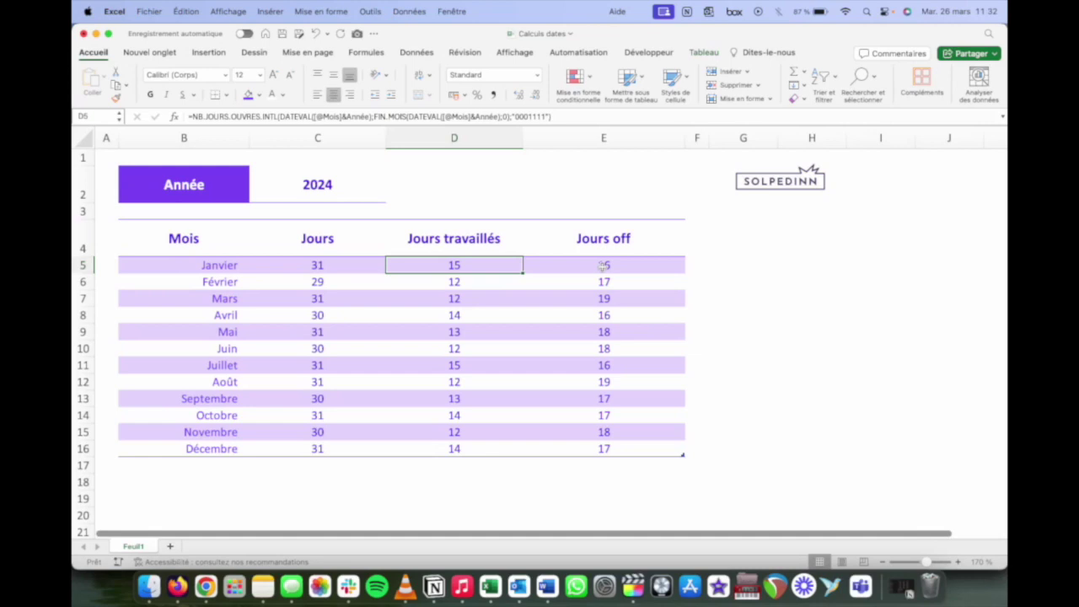
left_click(604, 266)
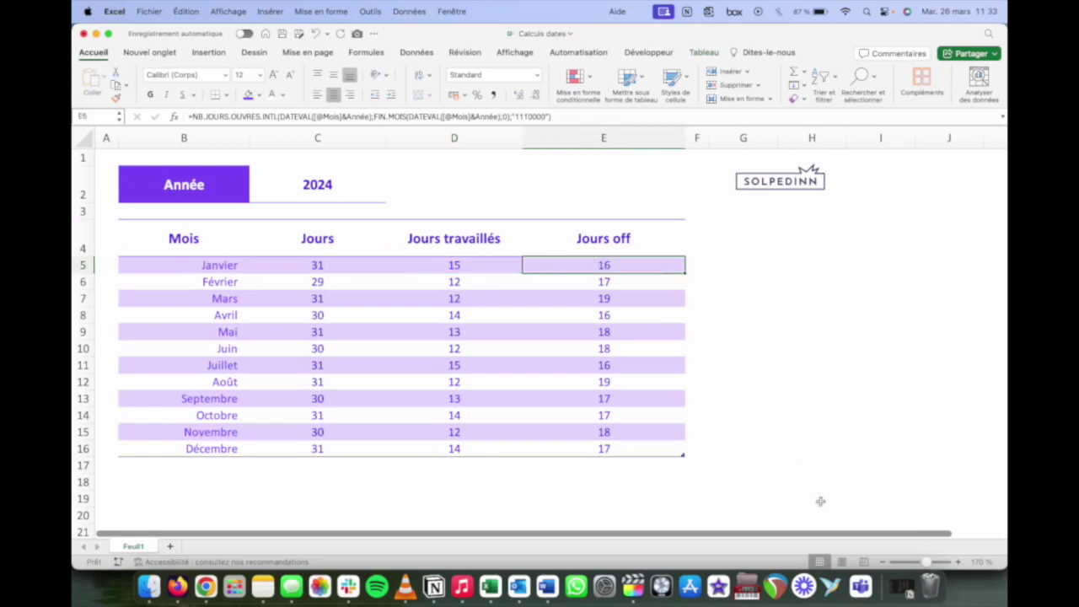